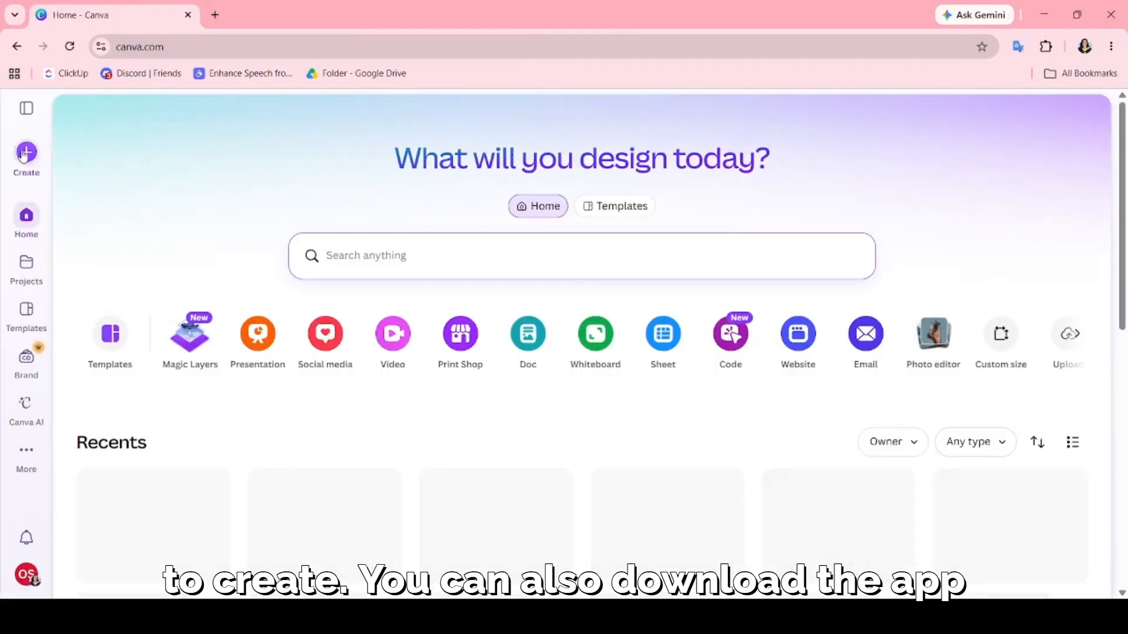
Step: Create a new Instagram Post (3:4) design by searching the design types for "instagram carousel"
click(25, 152)
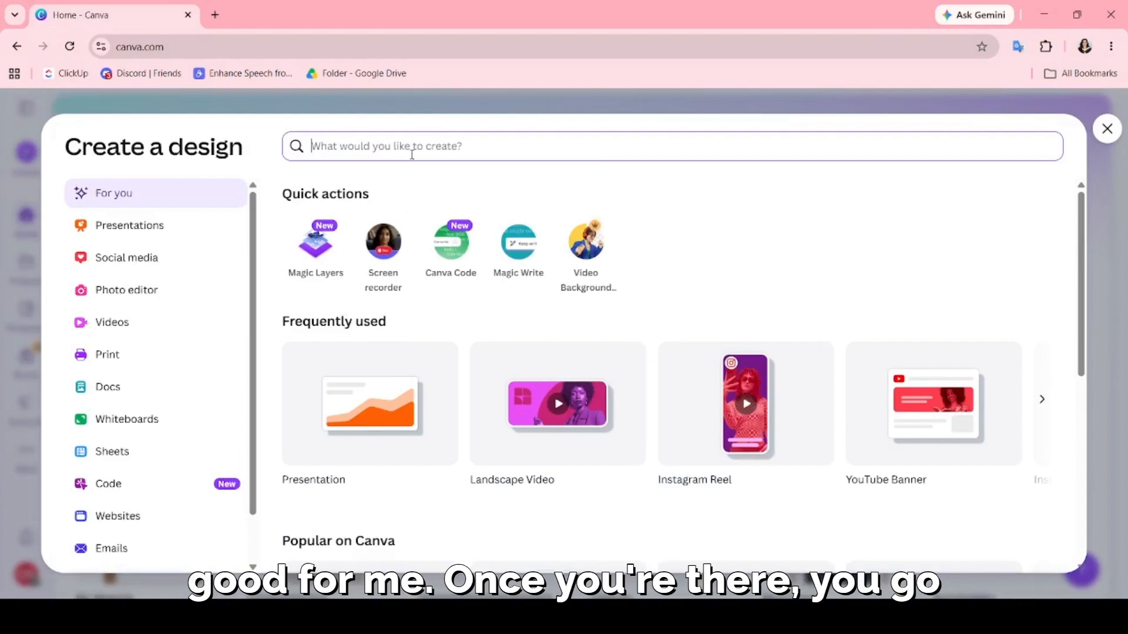
text(insta)
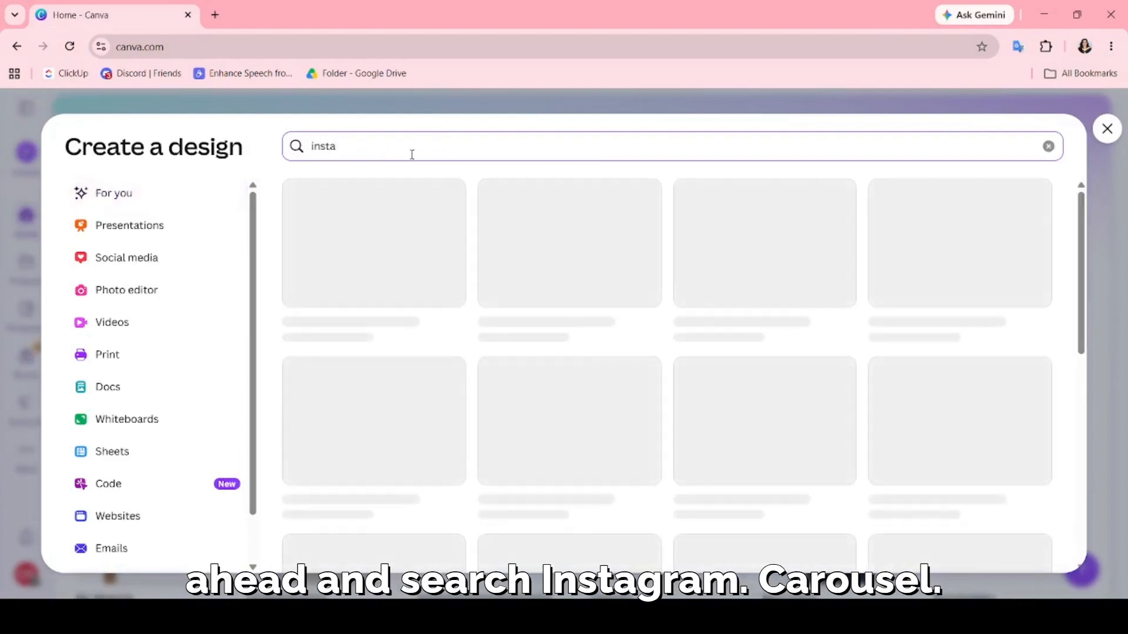
text(gra,)
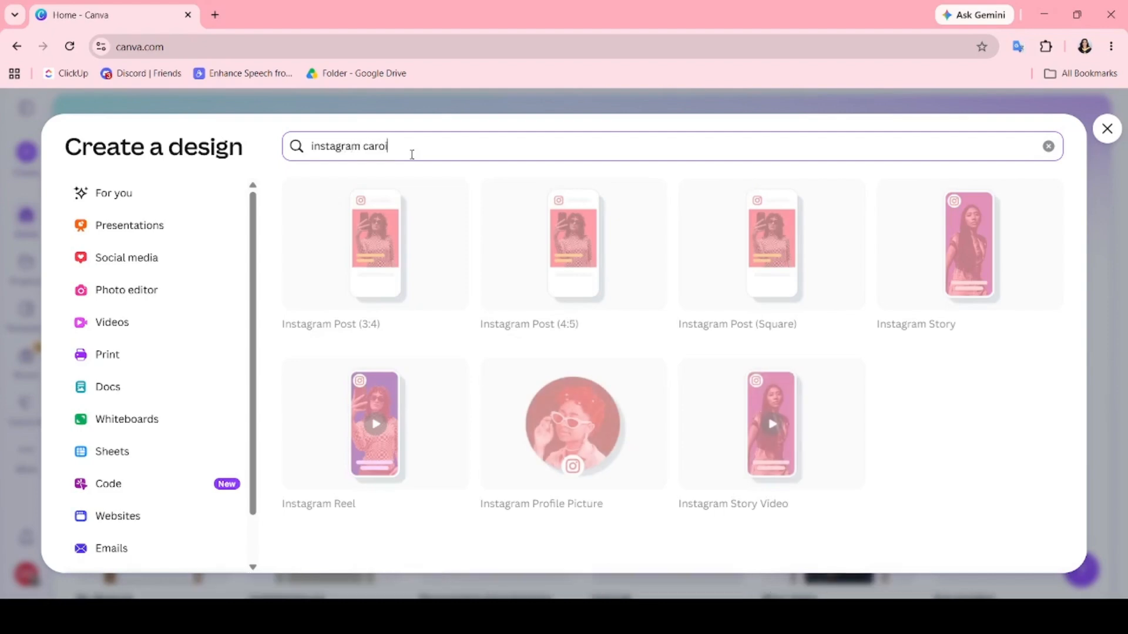
text( carousel)
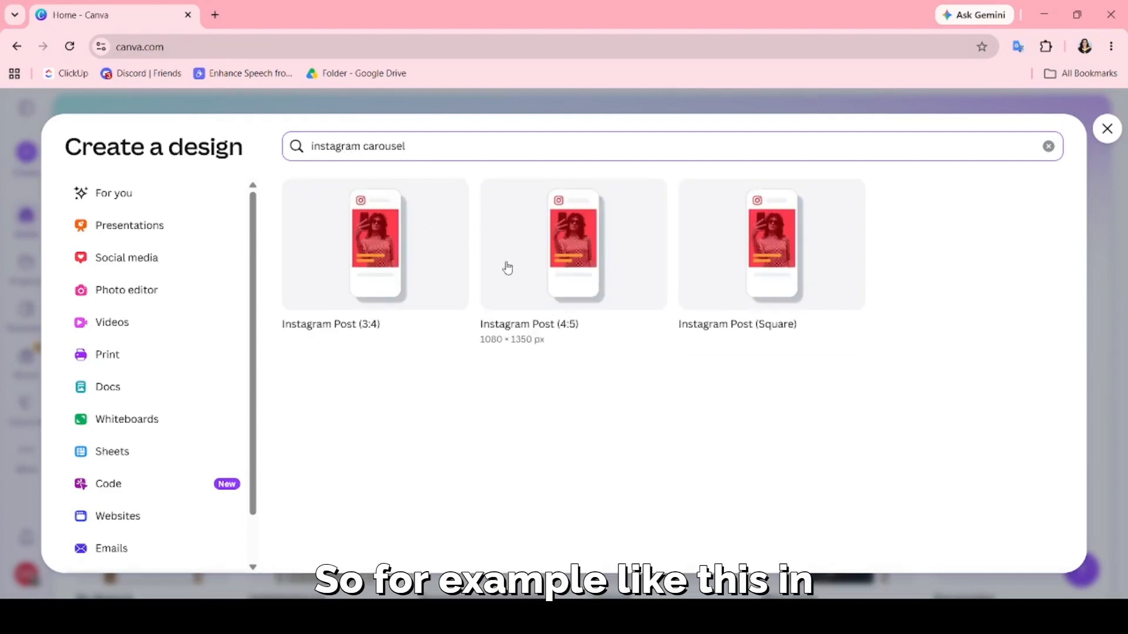
click(368, 281)
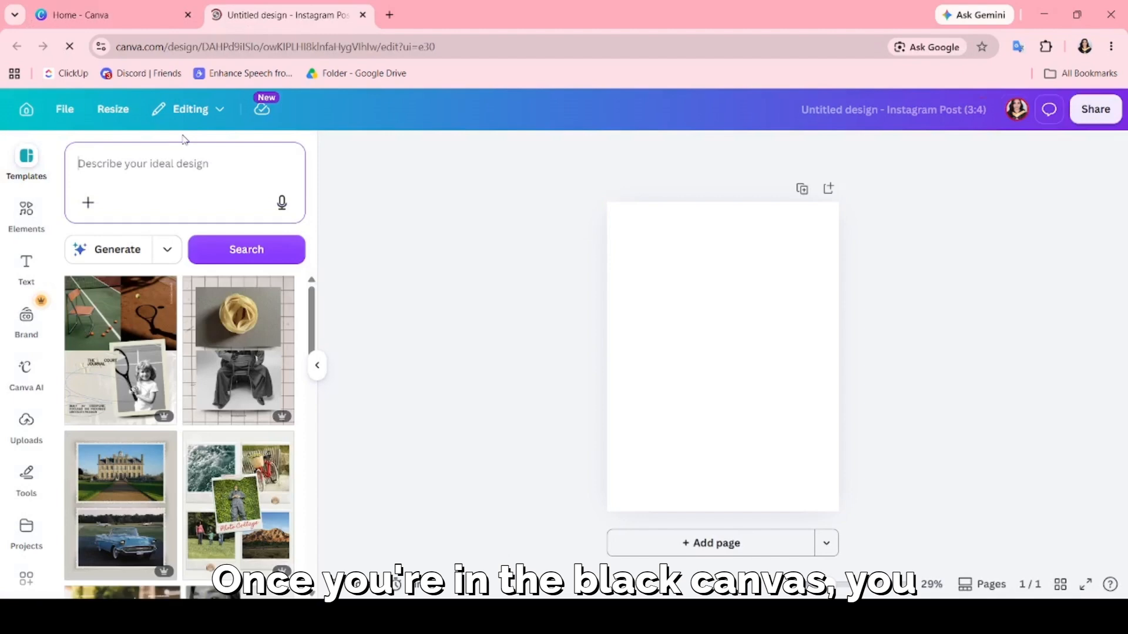
Step: Search the templates for "instagram carousel post"
text(insta)
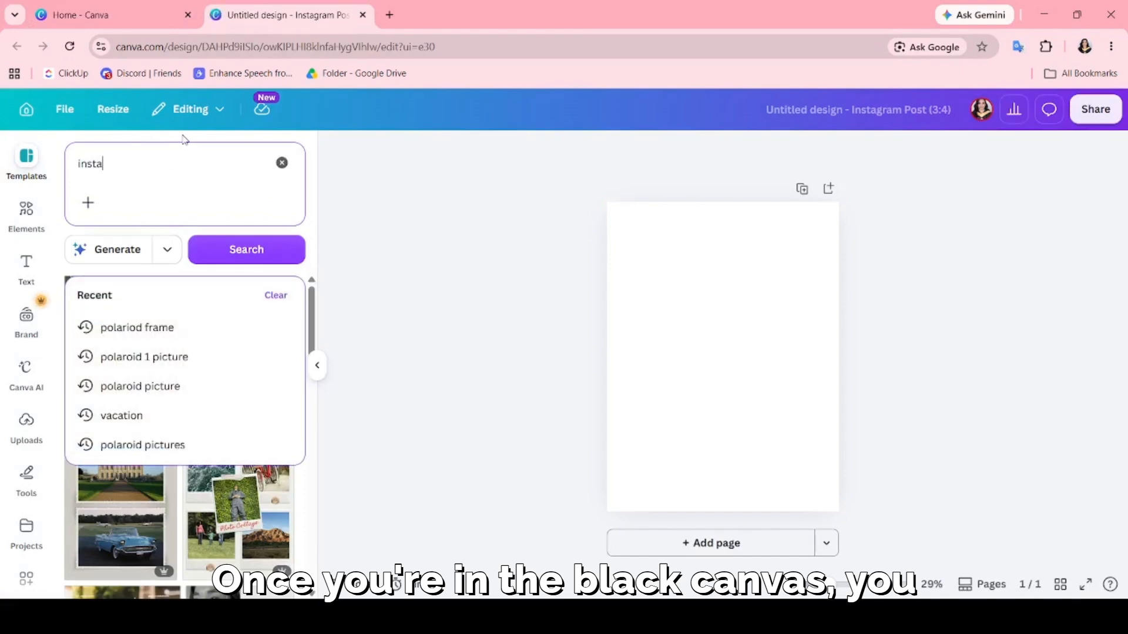
text(gram caro)
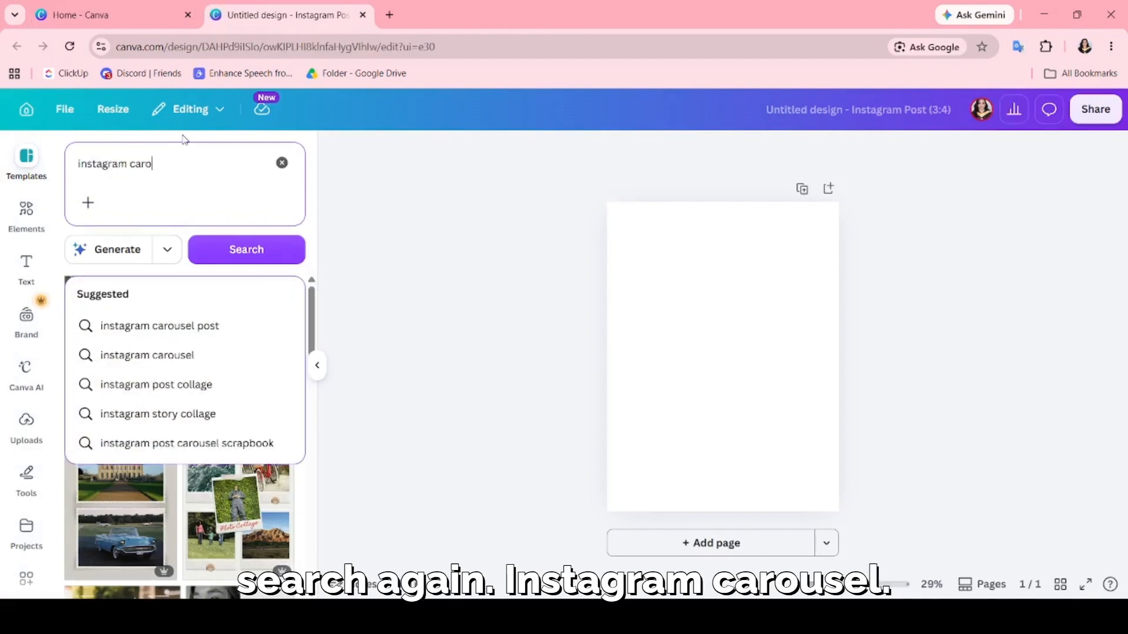
click(221, 332)
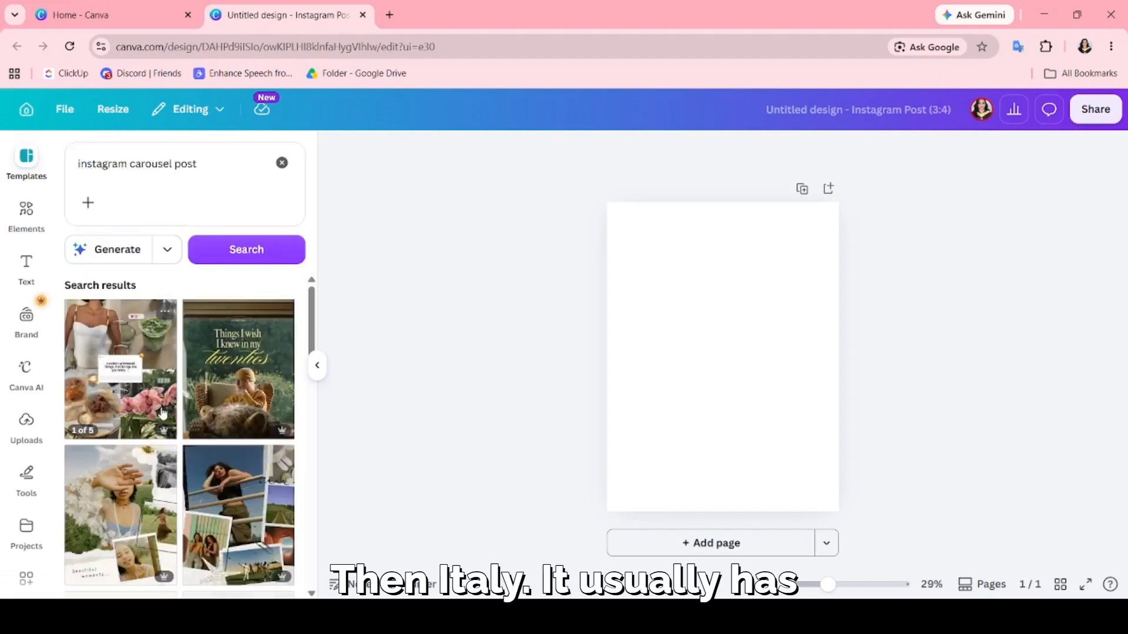
Step: Browse the template results and open the "My Favourite Small Luxuries" carousel template
scroll(162, 413, down, 1)
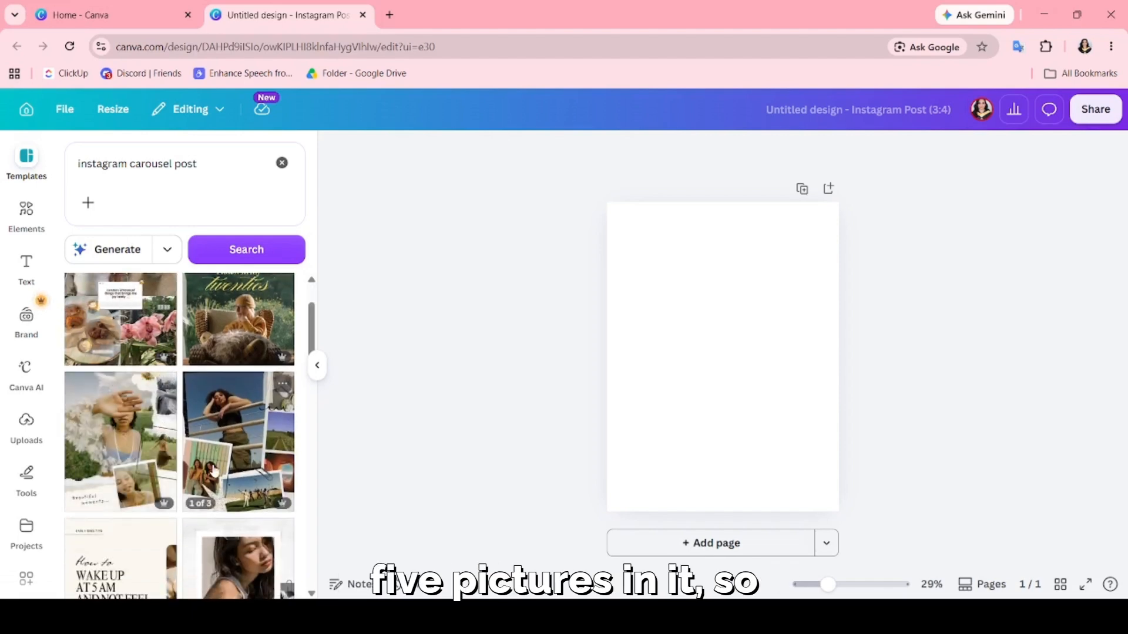
scroll(215, 470, down, 2)
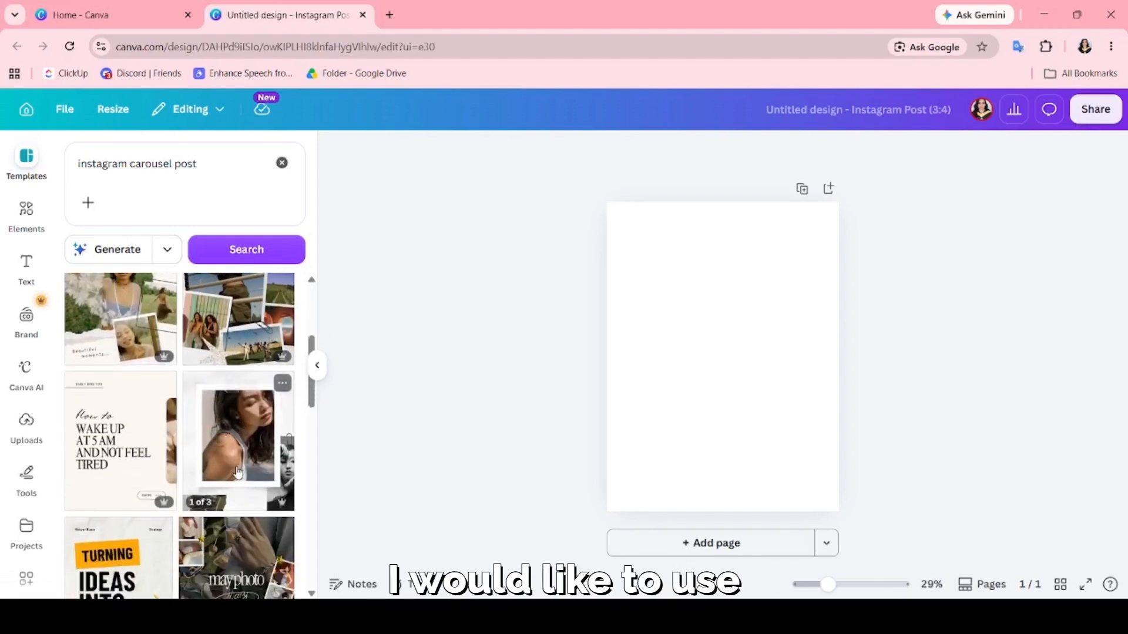
scroll(144, 464, down, 1)
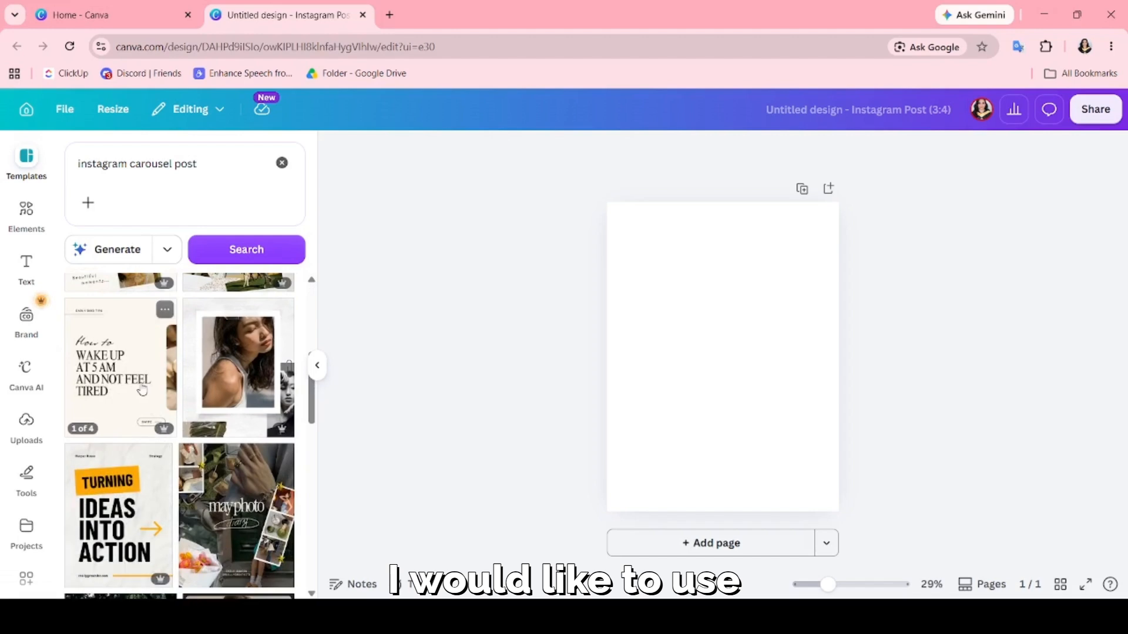
scroll(142, 391, down, 1)
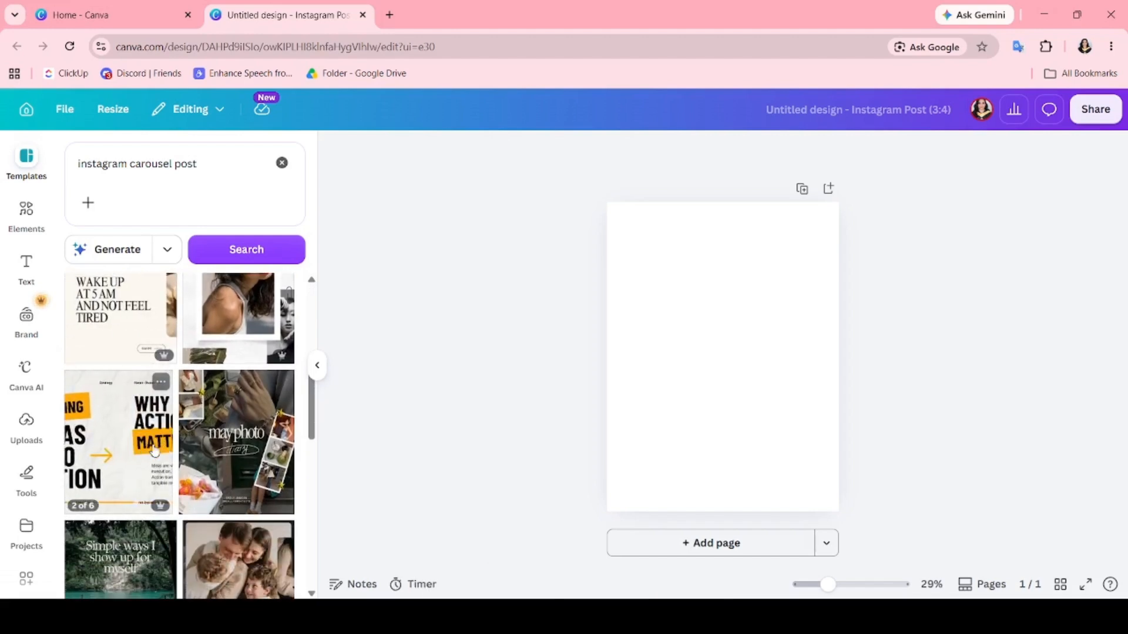
scroll(256, 466, down, 2)
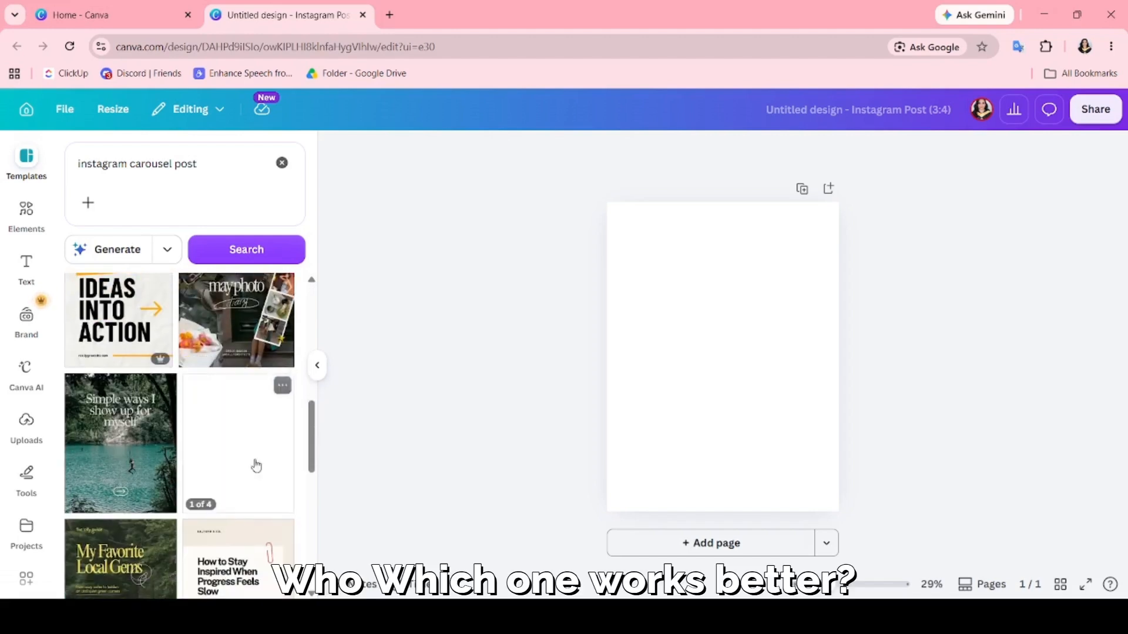
scroll(113, 444, down, 2)
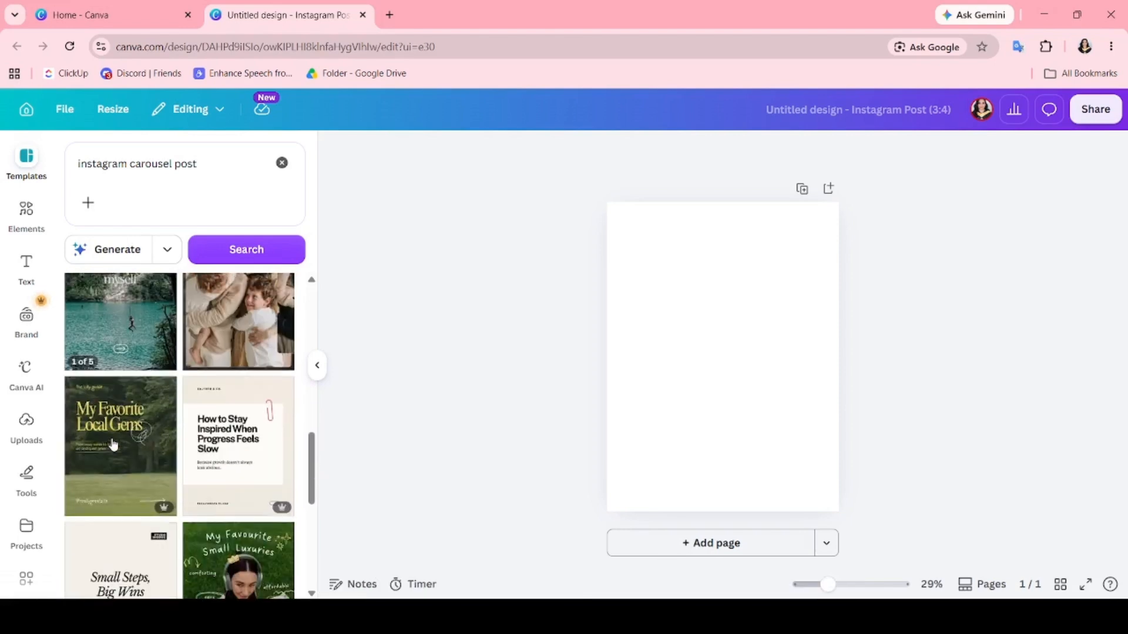
scroll(112, 444, down, 2)
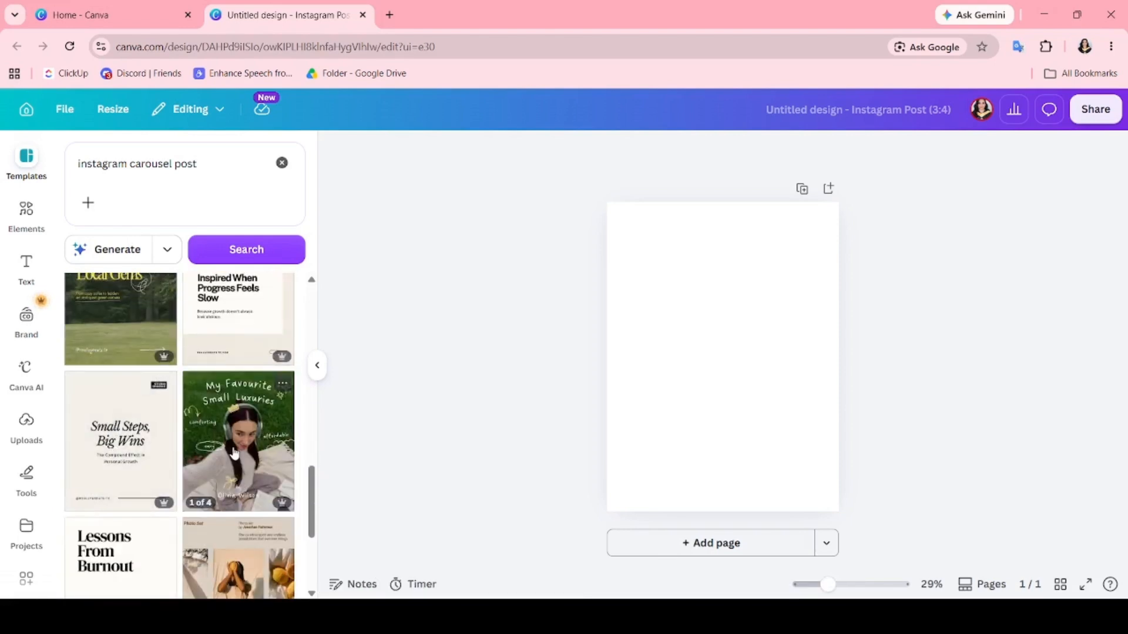
scroll(229, 458, down, 1)
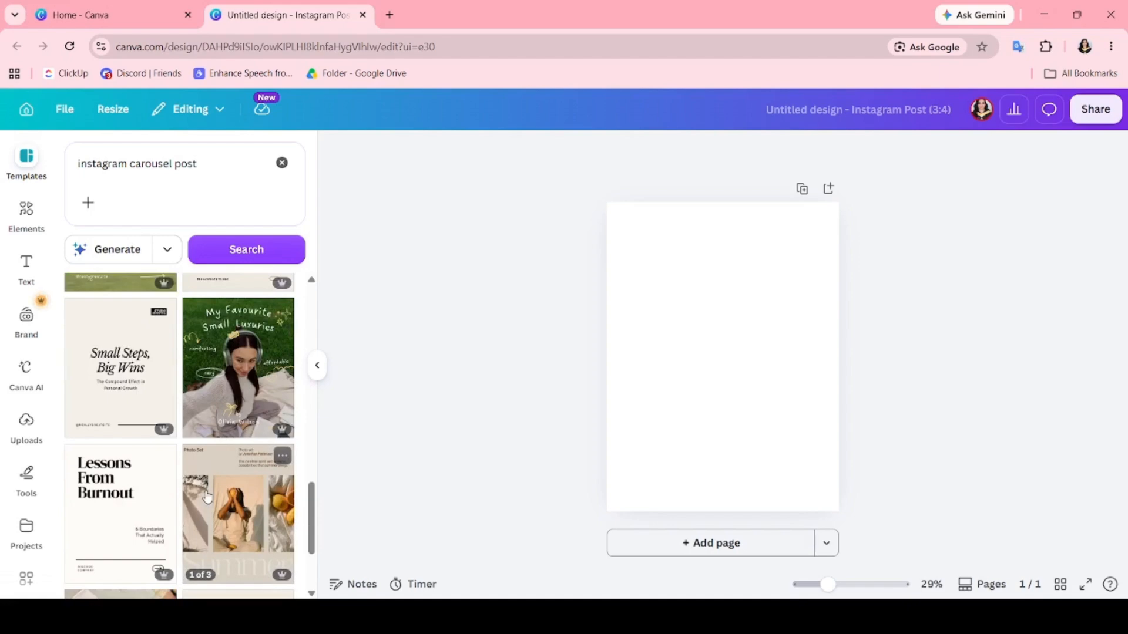
click(241, 385)
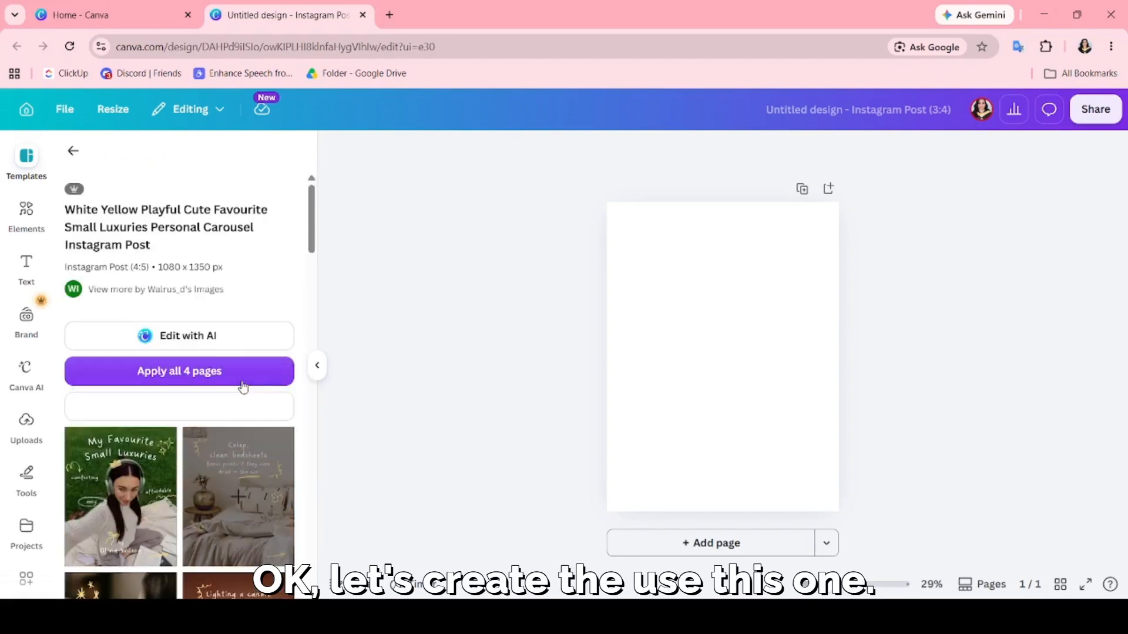
Step: Apply all 4 pages of the template to the design, review them, and collapse the template browser
scroll(243, 387, down, 2)
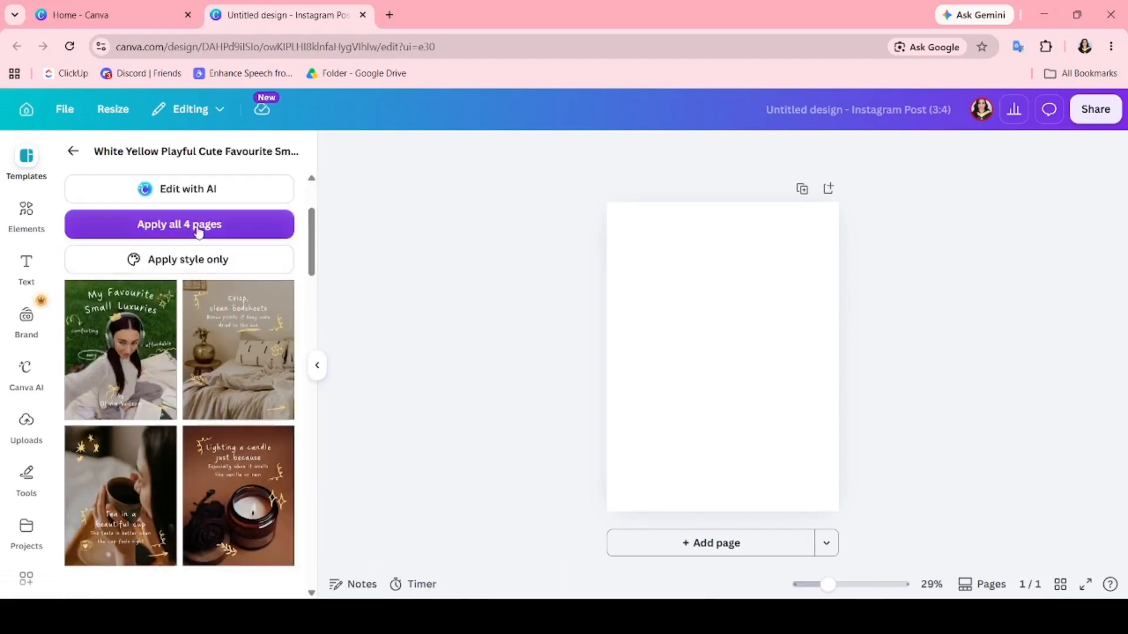
click(199, 232)
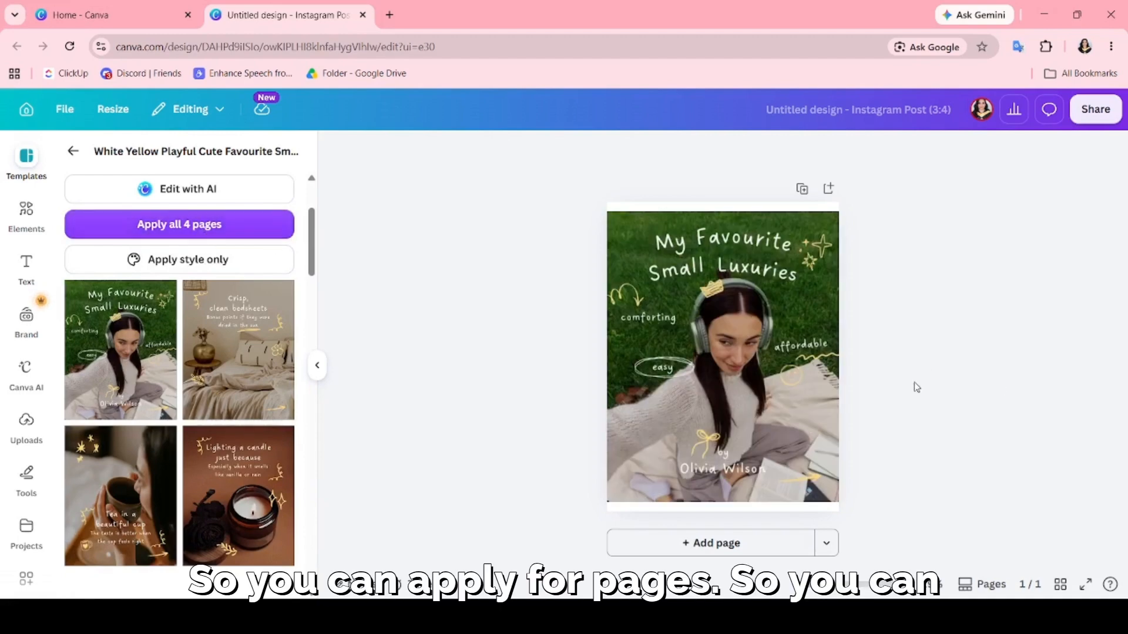
scroll(917, 388, down, 8)
scroll(851, 449, up, 8)
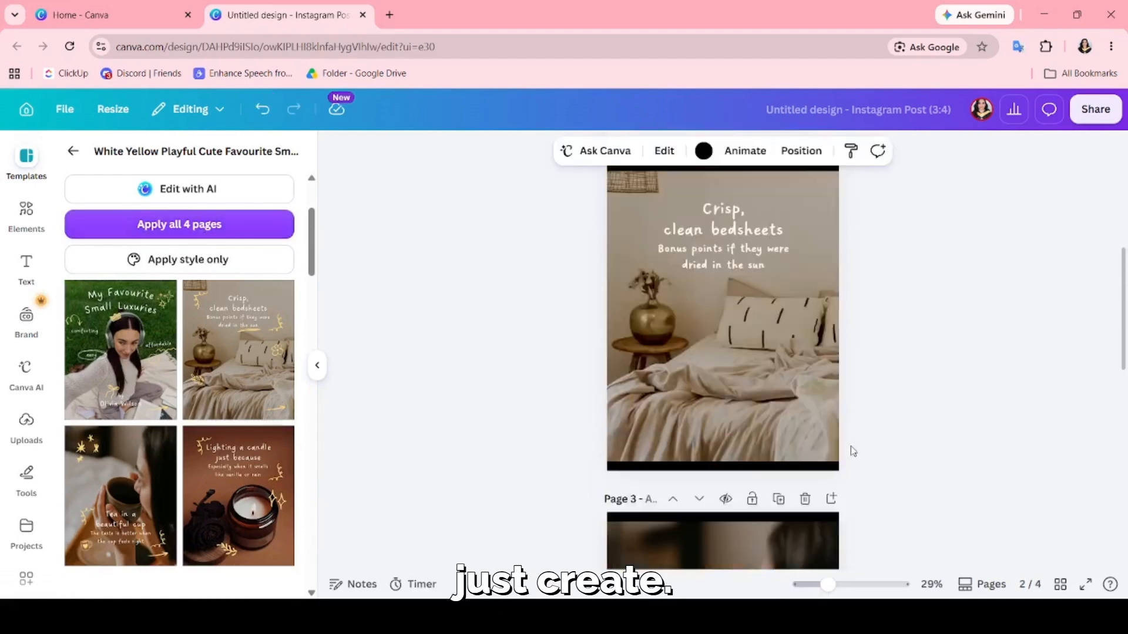
click(360, 369)
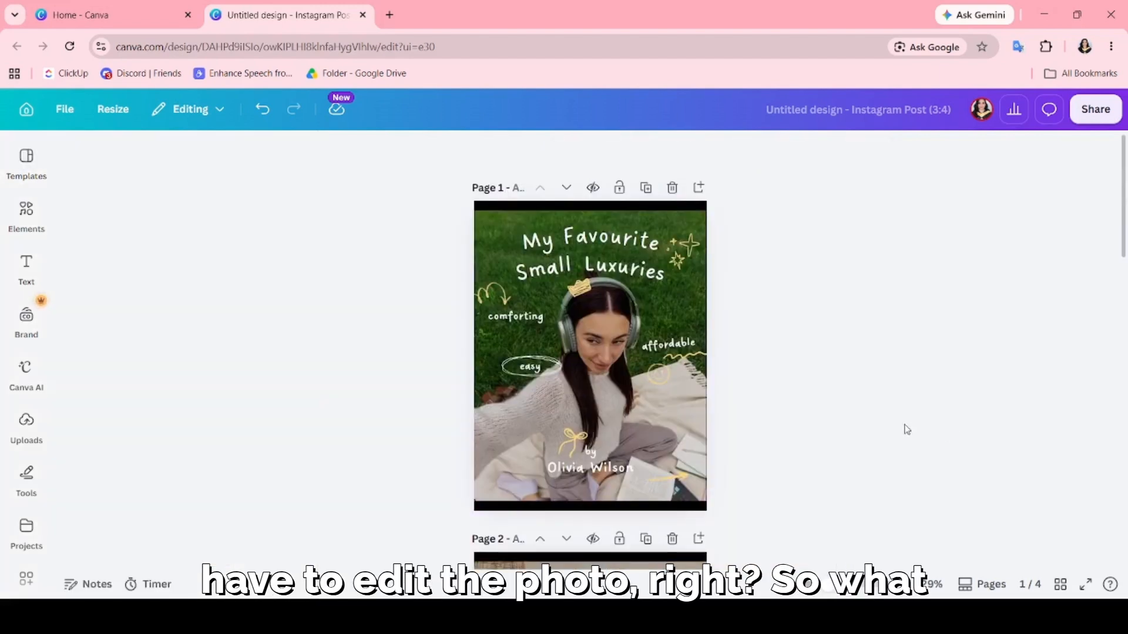
Step: Search the elements for "woman" and limit the results to photos
click(617, 312)
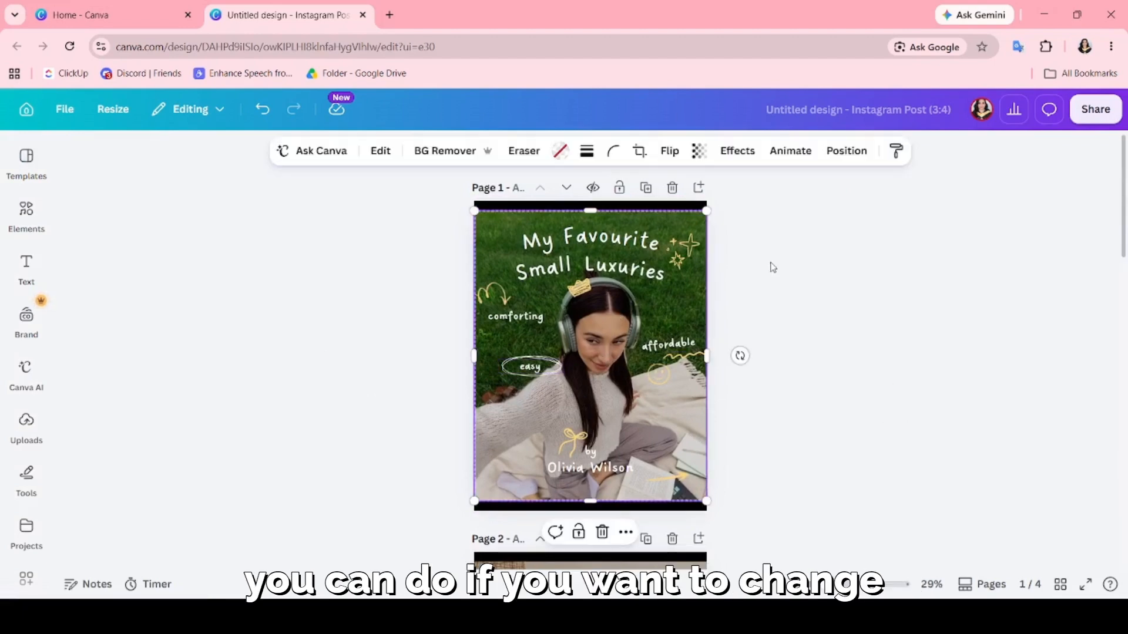
click(27, 424)
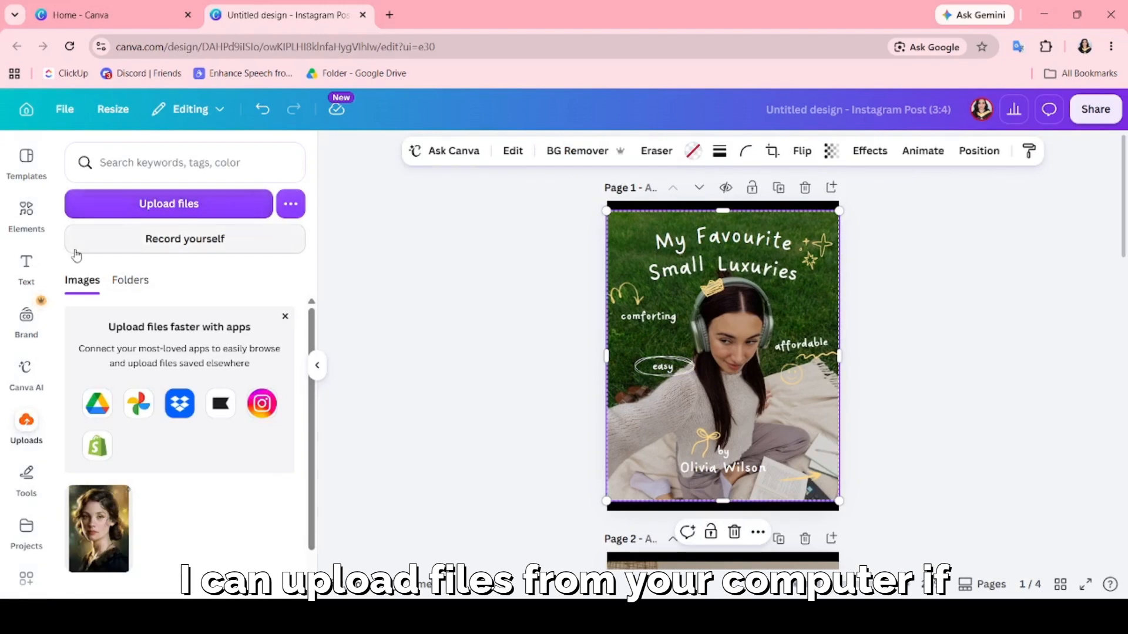
click(26, 214)
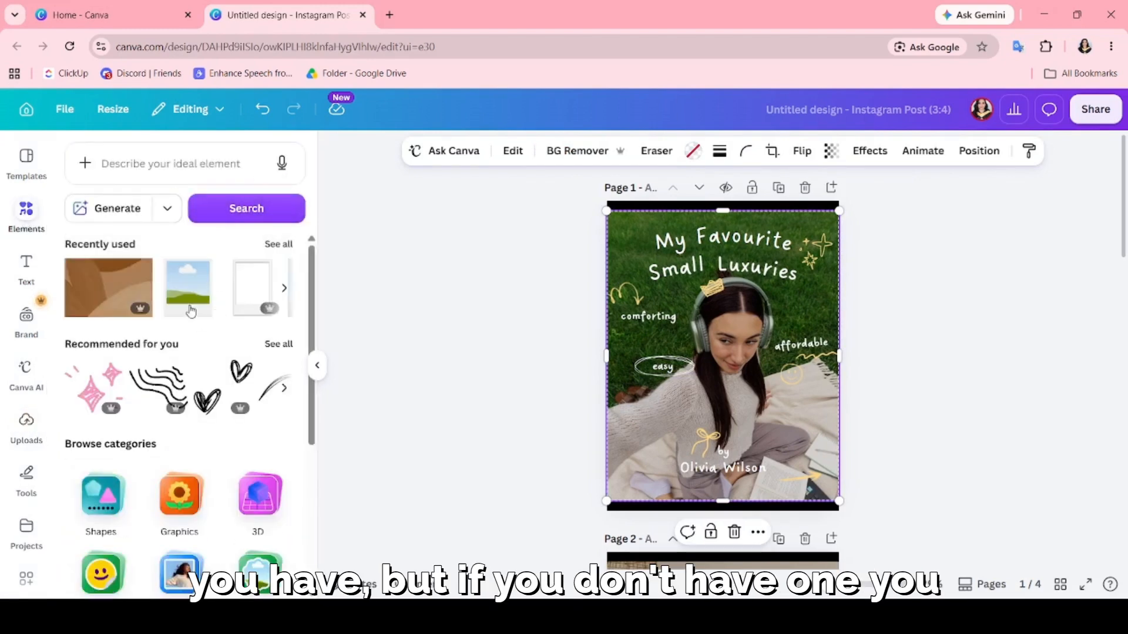
click(131, 175)
text(woman)
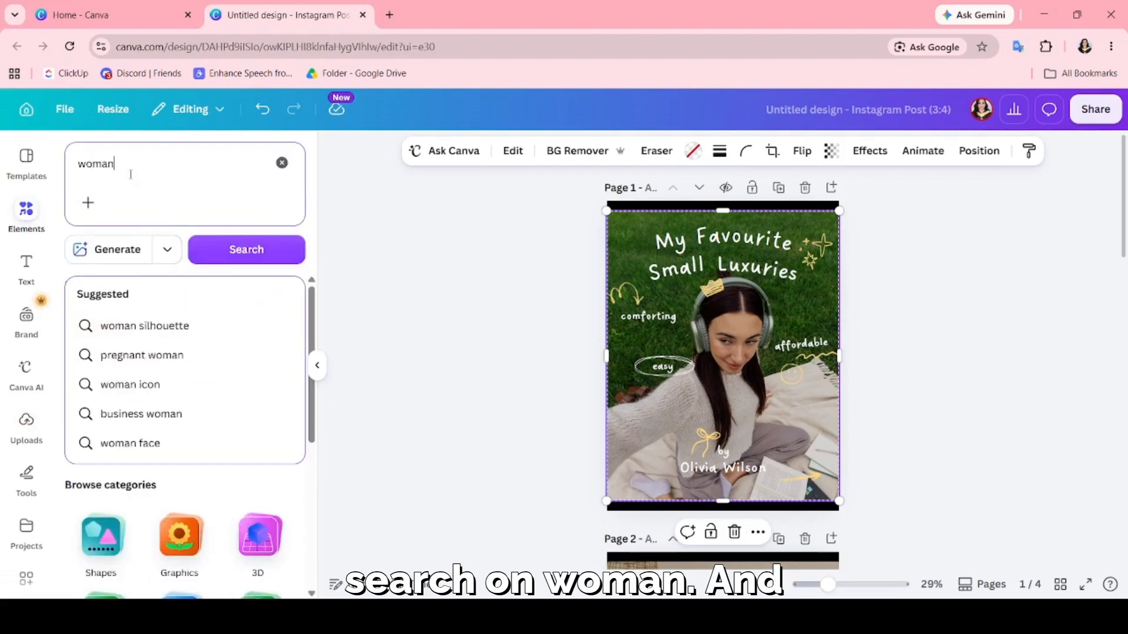
key(Return)
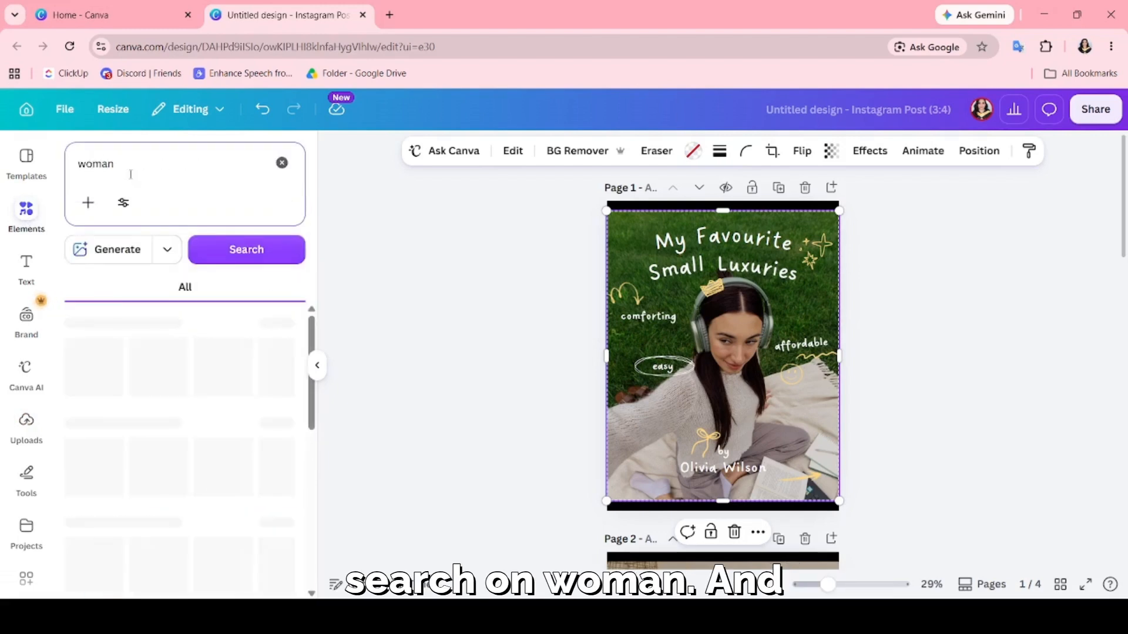
click(160, 289)
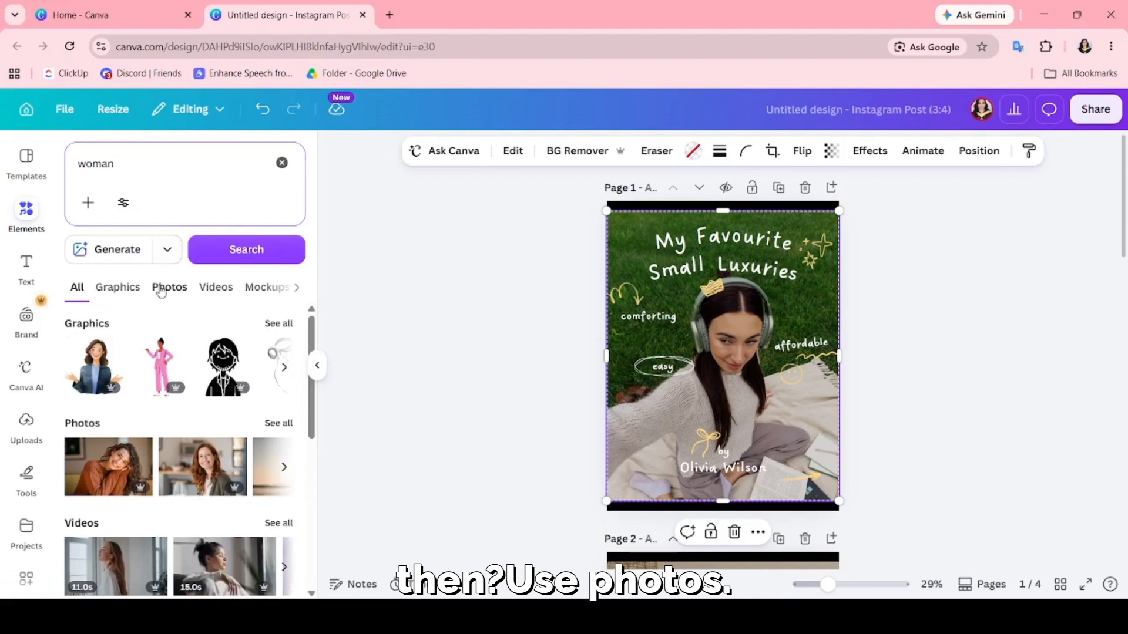
Step: Replace page 1's background photo with the stock photo of the curly-haired woman in a rust-orange sweater
scroll(205, 520, down, 1)
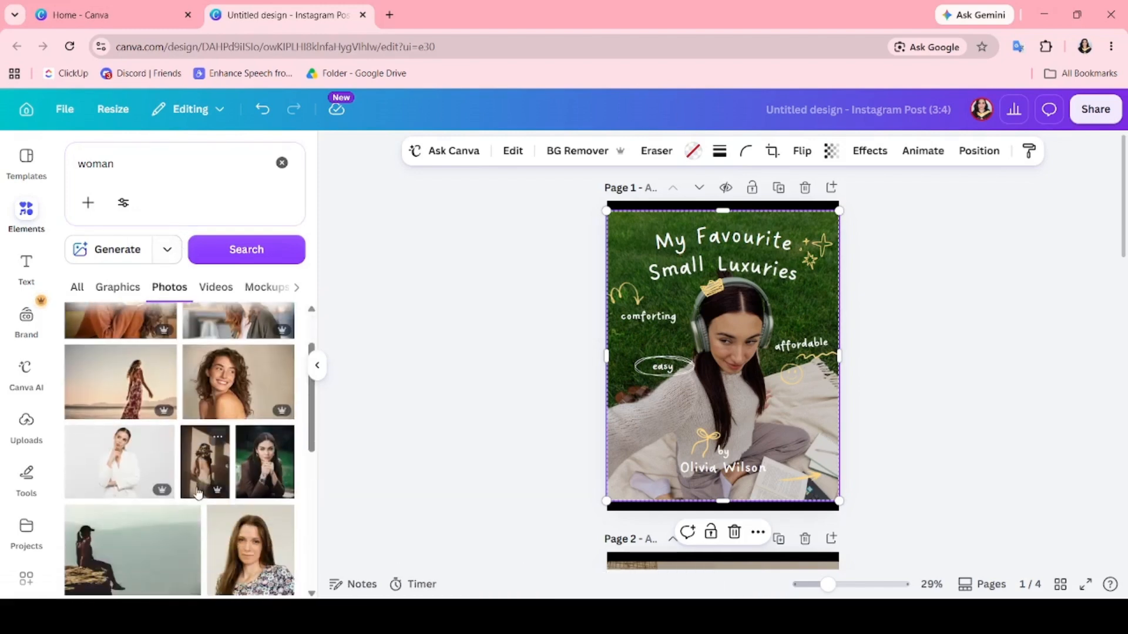
scroll(198, 481, down, 1)
scroll(197, 487, down, 3)
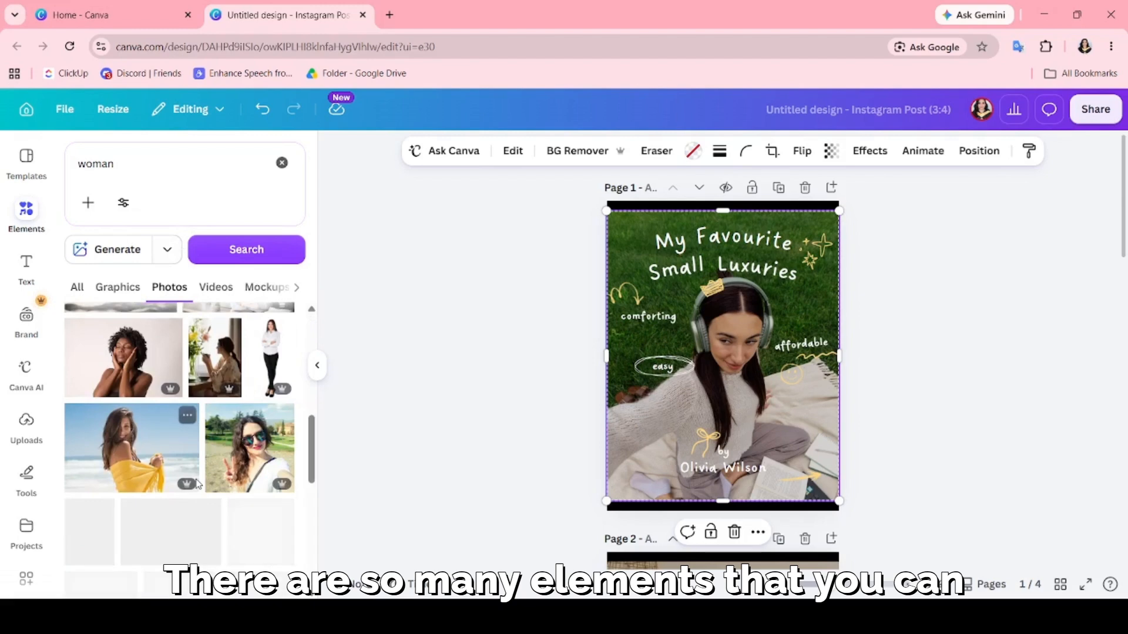
scroll(200, 482, up, 3)
scroll(202, 474, up, 2)
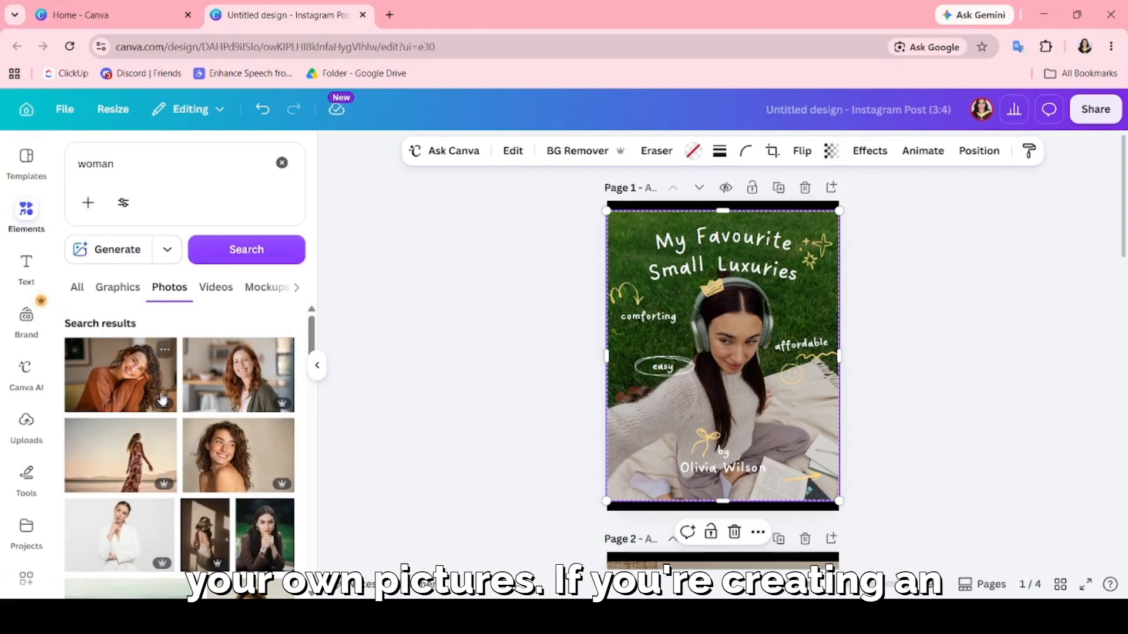
click(124, 385)
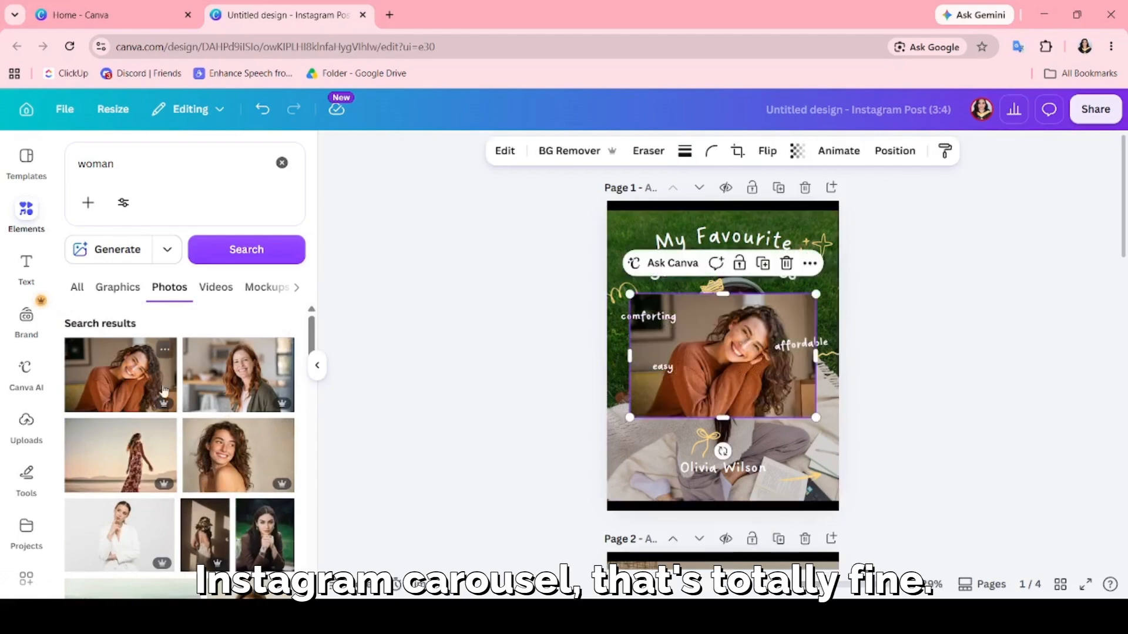
key(ctrl+z)
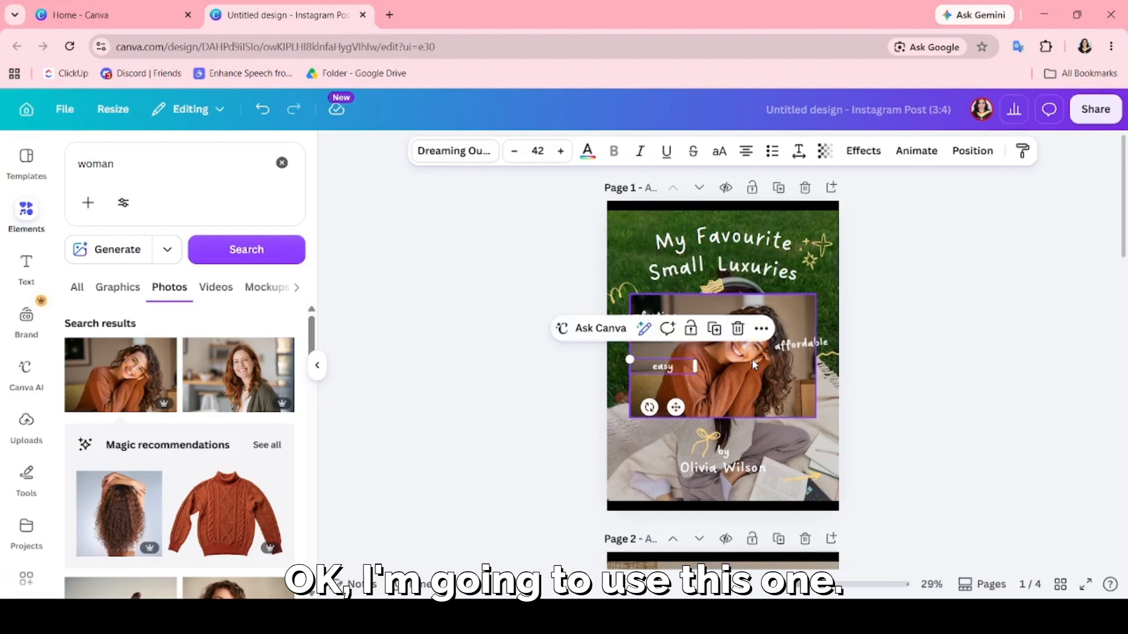
drag(739, 373, 734, 308)
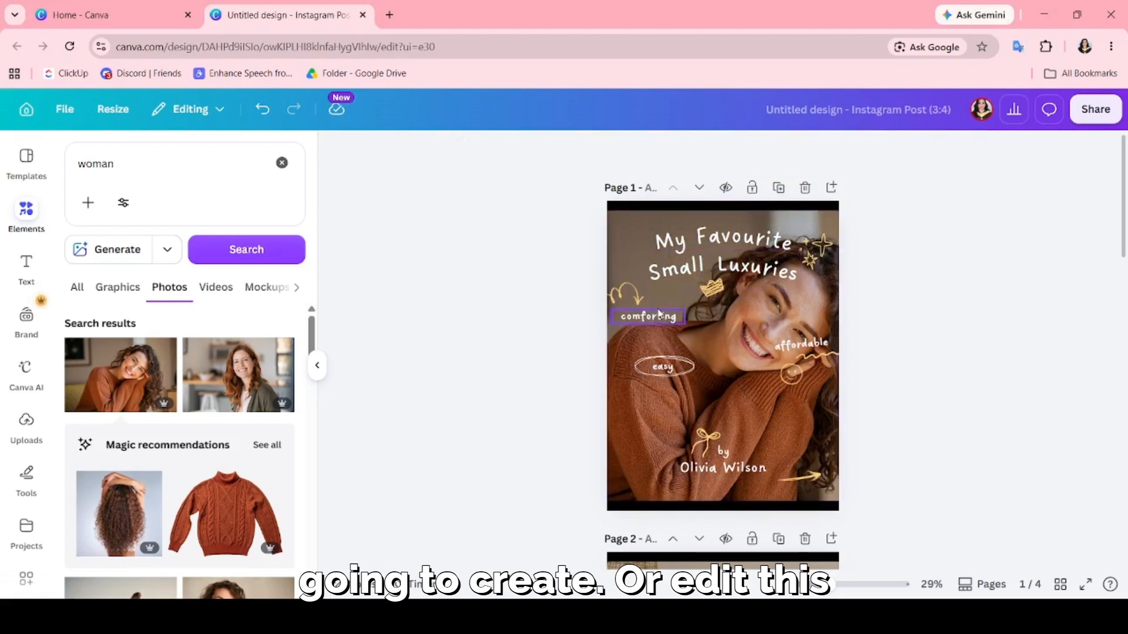
Step: Replace the author name under "by" on page 1 with a different first name
double_click(725, 475)
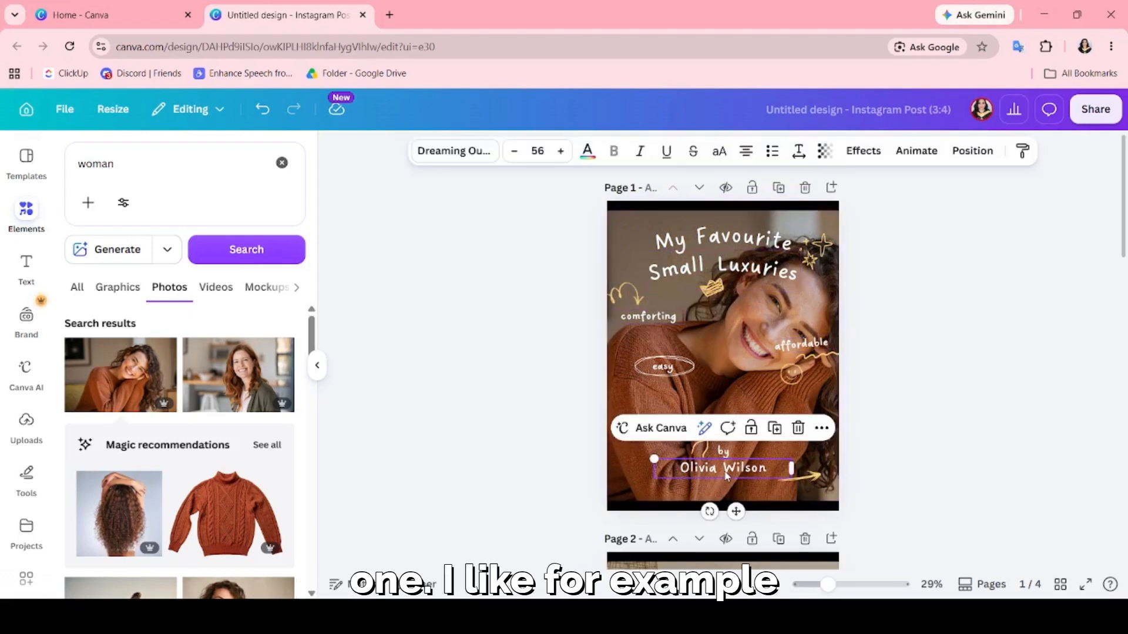
key(BackSpace)
text(Amma)
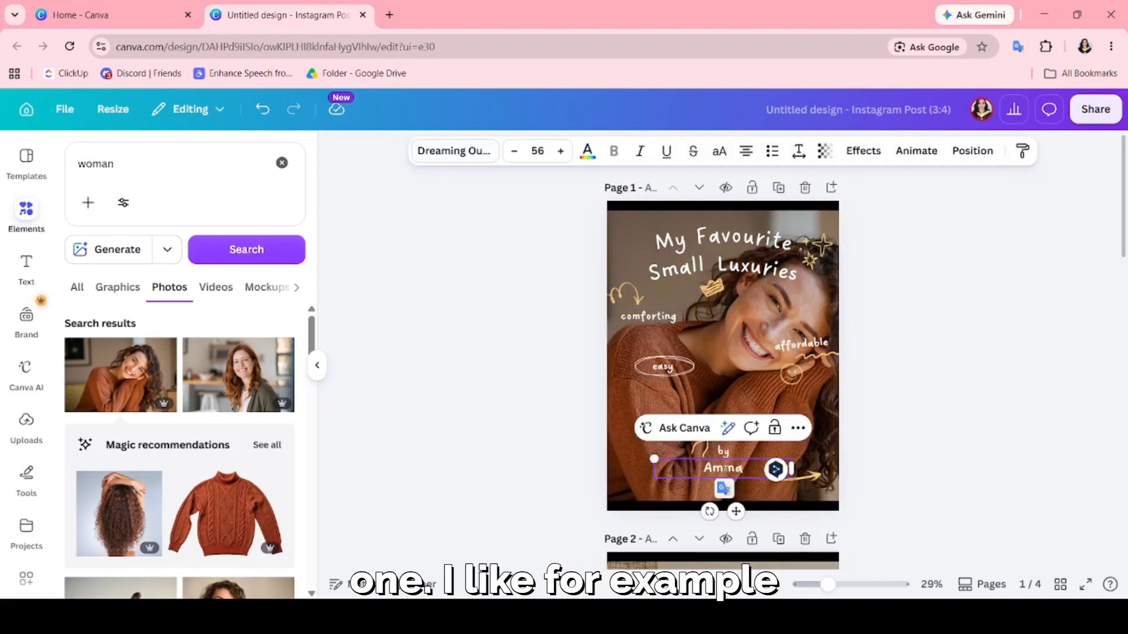
Step: Change the author name under "by" on page 1 to "Anne Hathaway"
key(BackSpace)
key(BackSpace)
key(BackSpace)
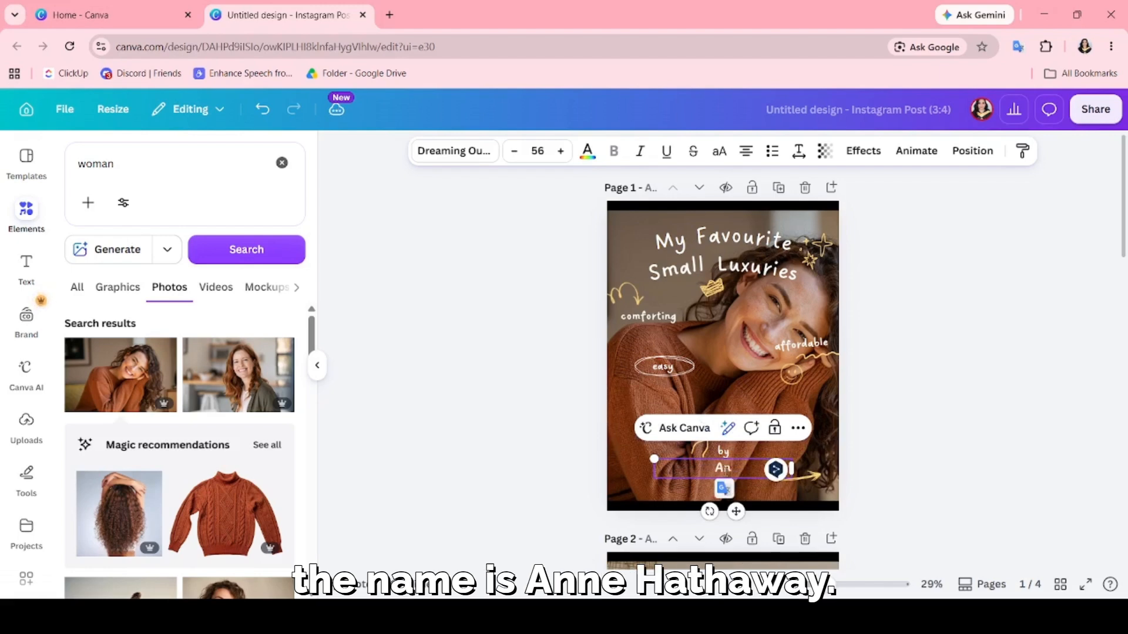
text(nne Hat)
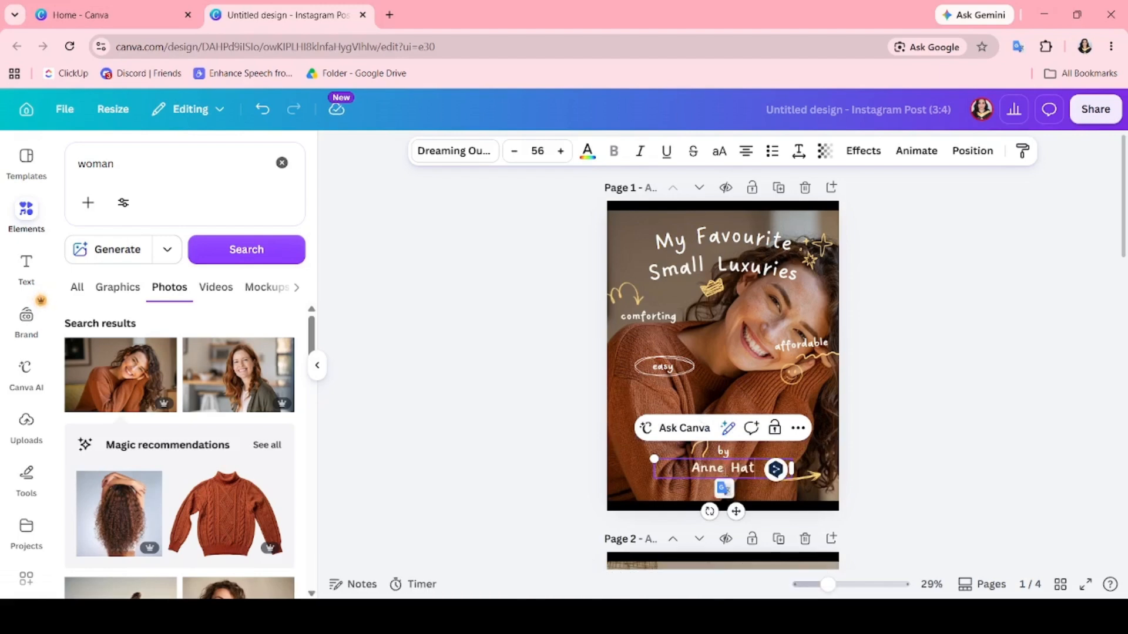
text(heaway)
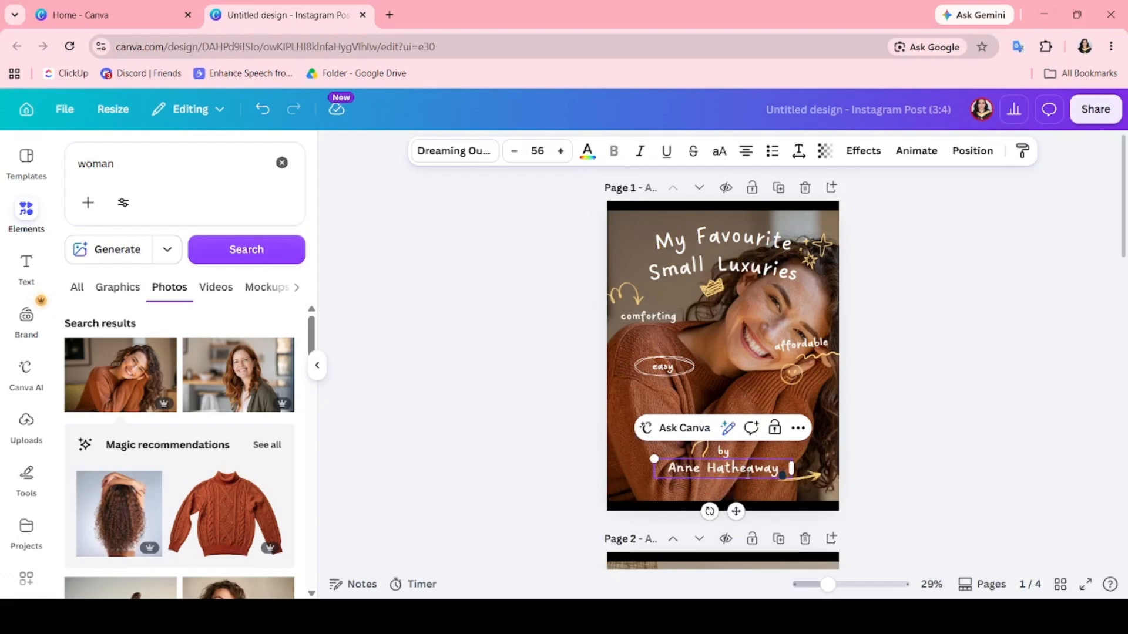
key(BackSpace)
click(978, 449)
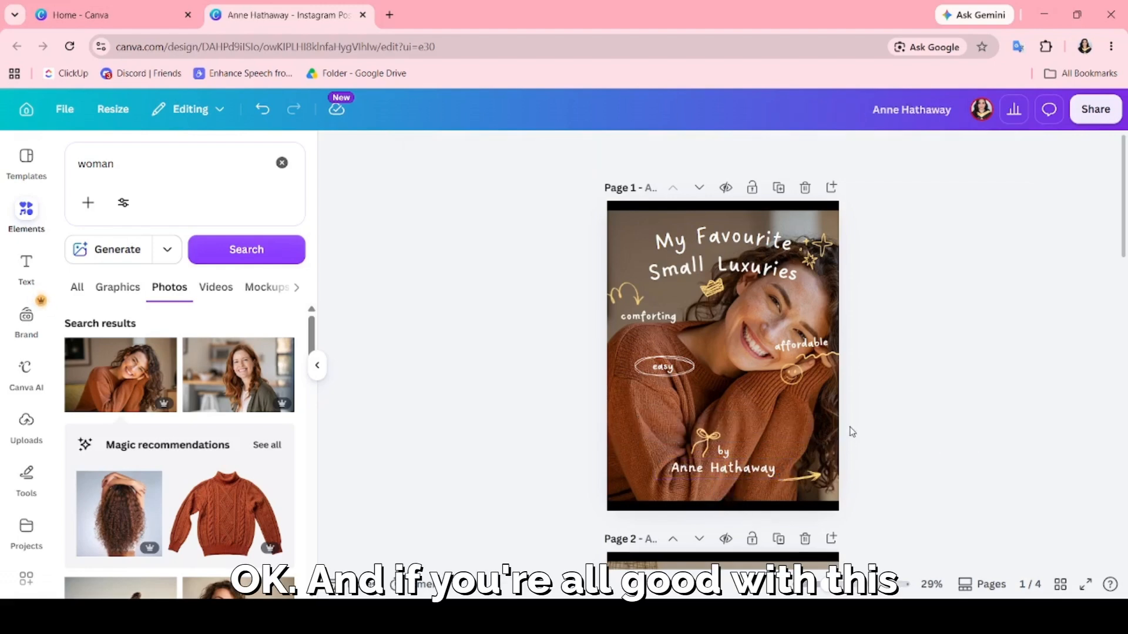
Step: Replace page 2's bedroom background photo with the stock photo of a woman in a cap sitting on a rock by the water
scroll(822, 423, down, 4)
scroll(804, 418, up, 4)
scroll(755, 541, down, 4)
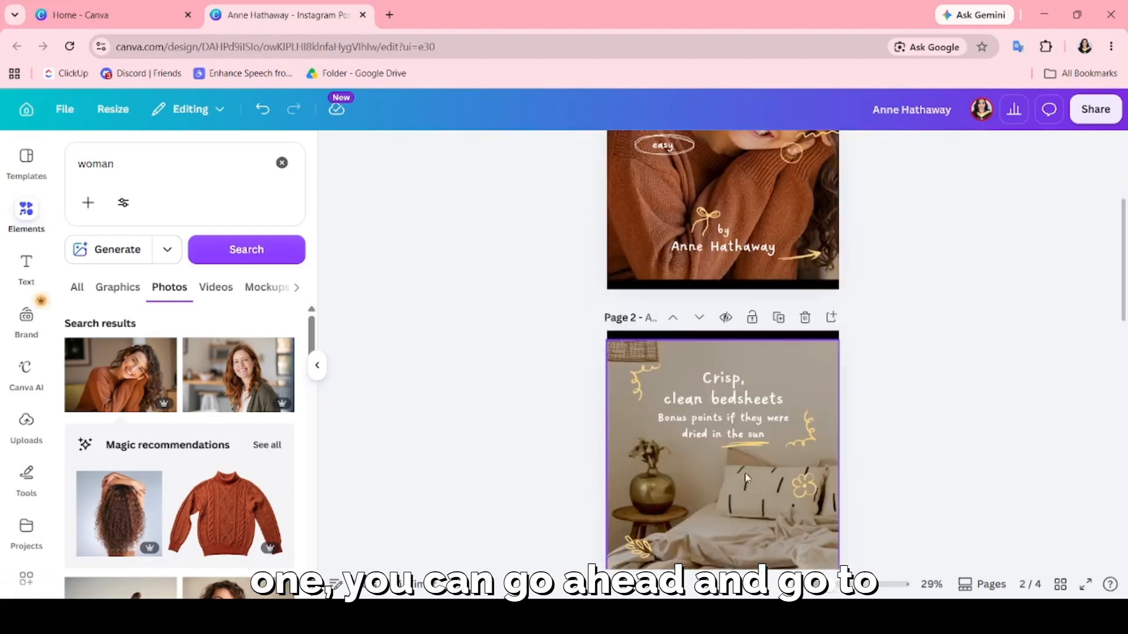
click(780, 381)
click(831, 380)
scroll(272, 470, down, 6)
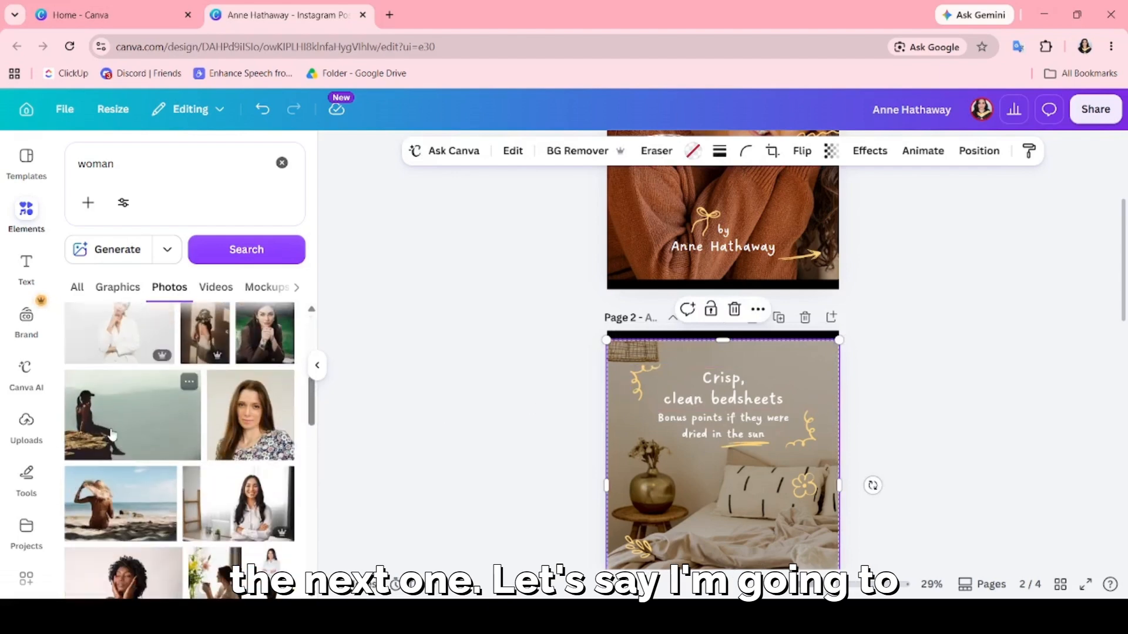
click(132, 415)
drag(744, 494, 730, 418)
Step: Widen page 2's photo well past the page's right side and extend it upward to cover the black strip above it
scroll(681, 411, down, 6)
click(725, 225)
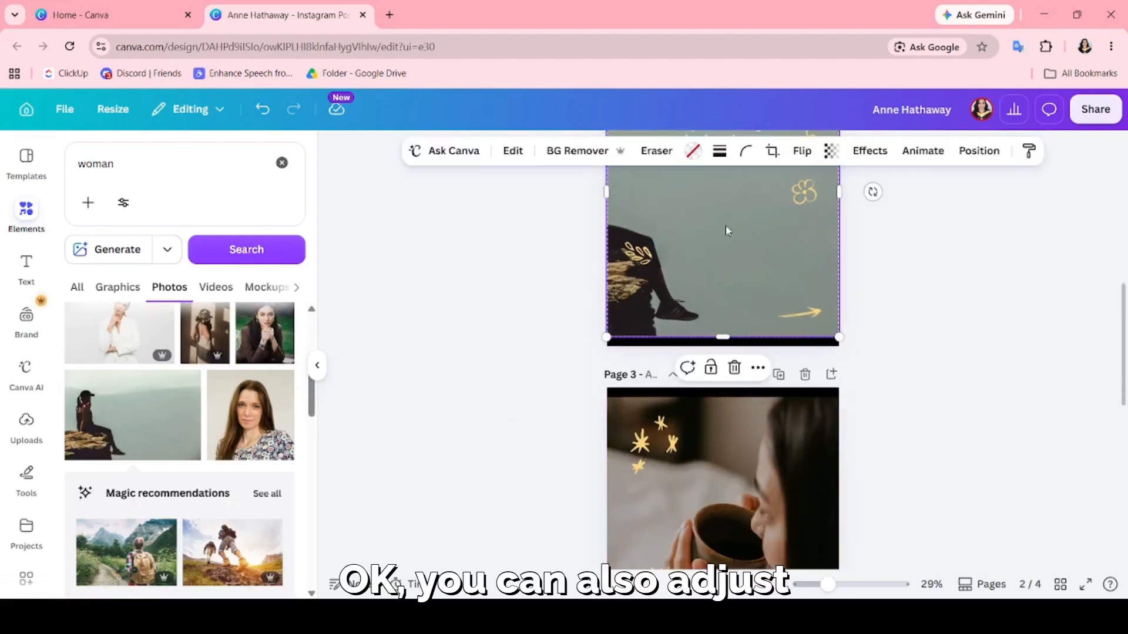
scroll(846, 458, up, 6)
drag(838, 475, 1029, 458)
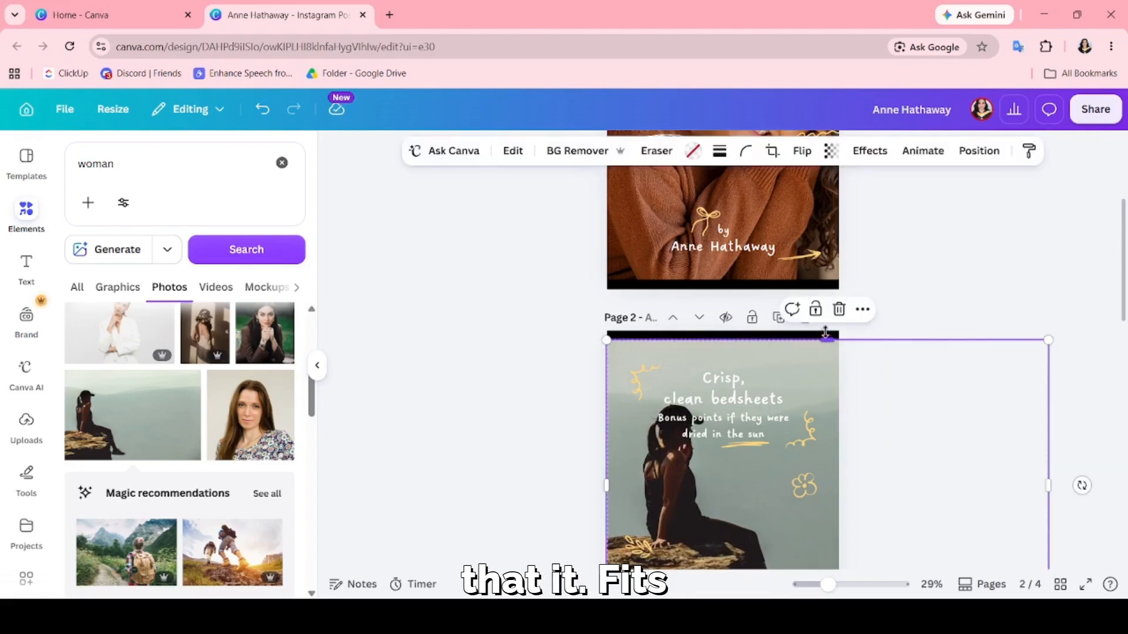
drag(825, 333, 840, 319)
click(913, 299)
Step: Extend page 2's photo downward over the black strip below it, to about 2,053 × 1,480
scroll(871, 323, down, 3)
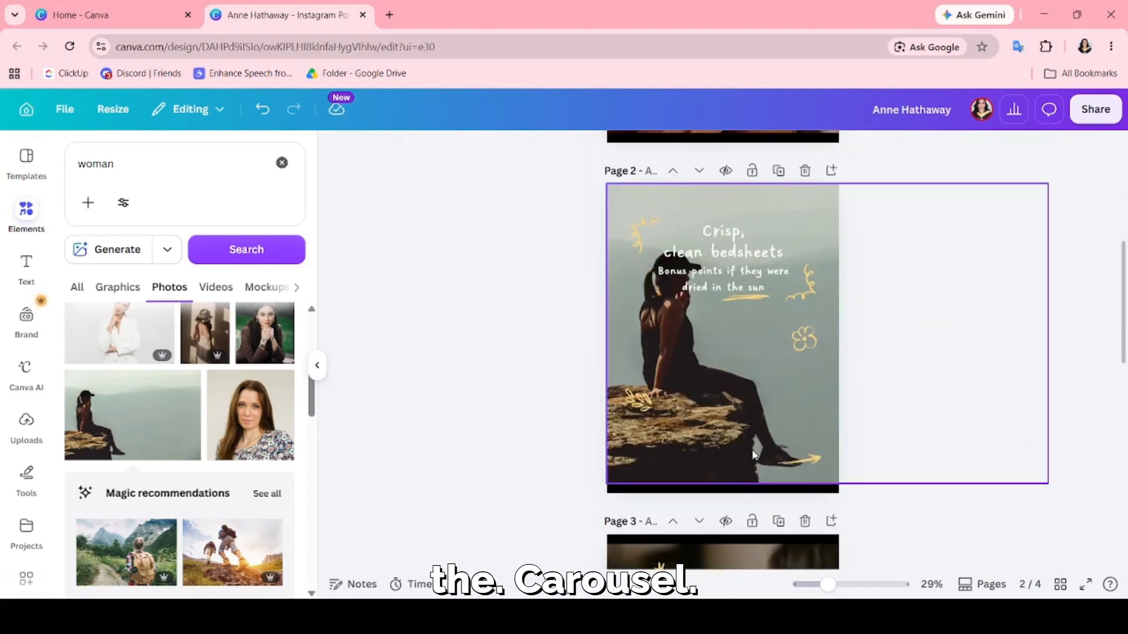
click(754, 455)
drag(828, 485, 828, 499)
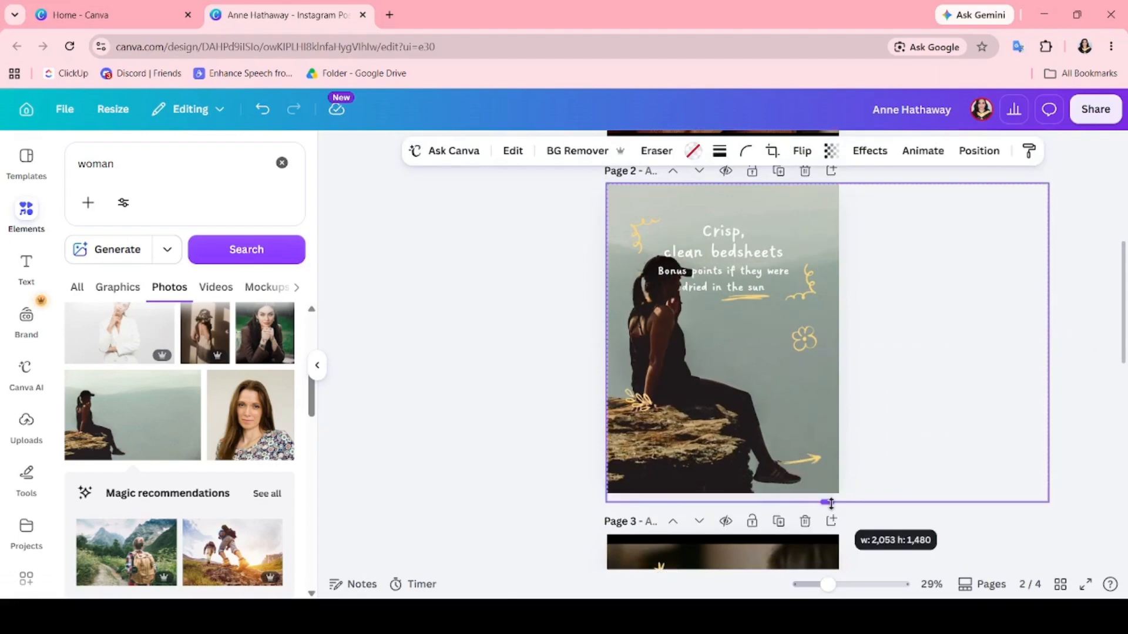
click(914, 390)
click(722, 279)
click(855, 335)
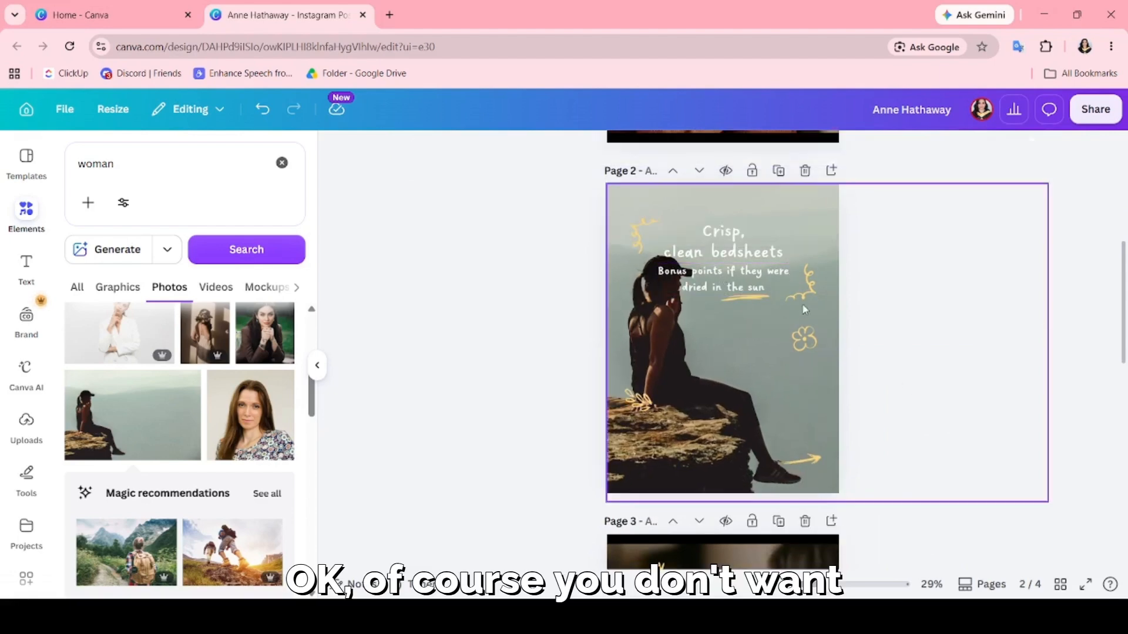
Step: Replace the "Crisp, clean bedsheets" heading on page 2 with "Traveling Alone"
click(746, 246)
click(745, 246)
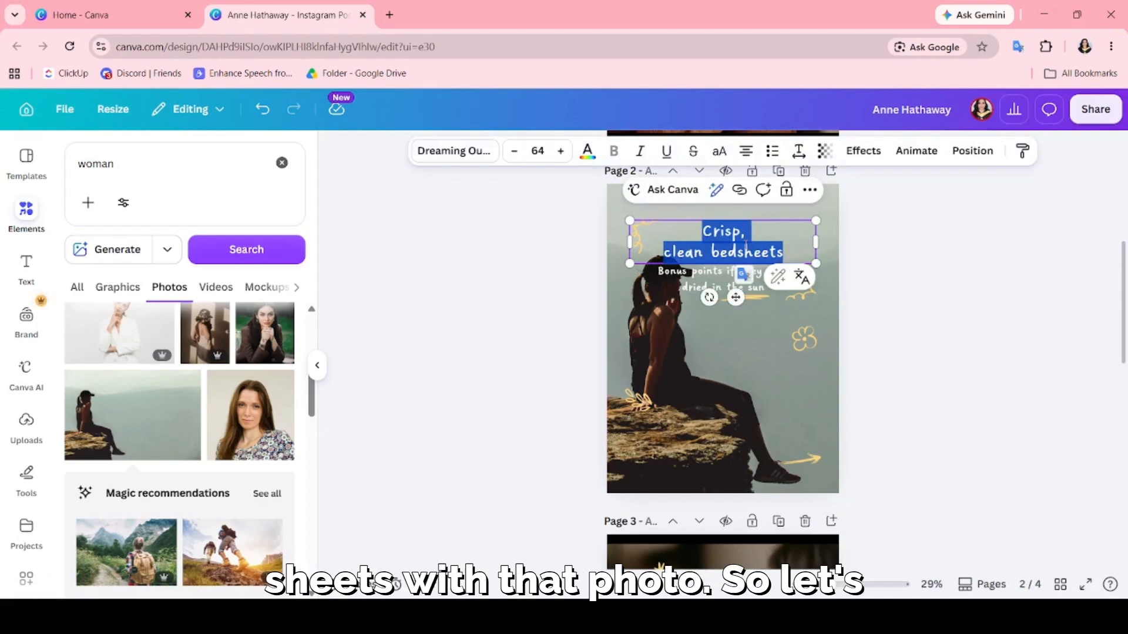
text(Travel)
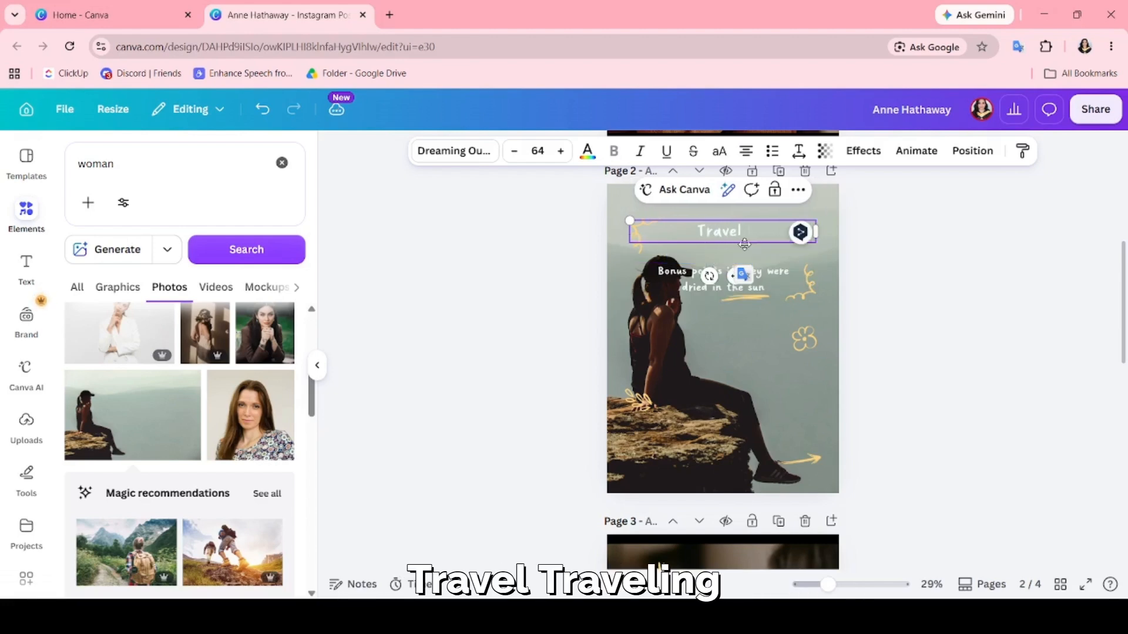
text(ing Alone)
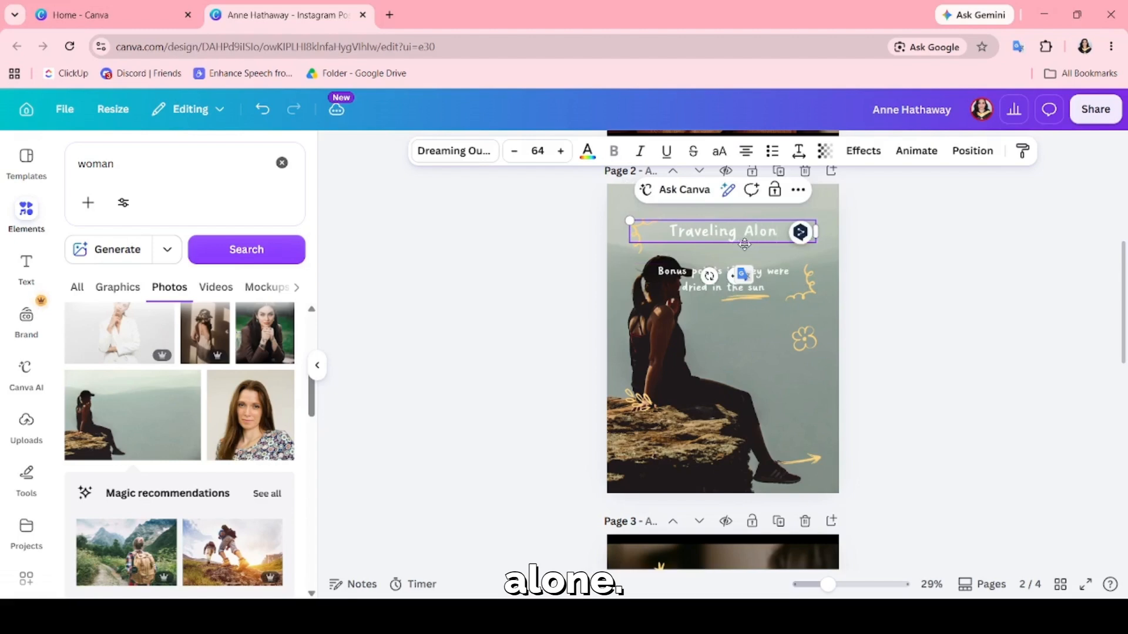
click(756, 340)
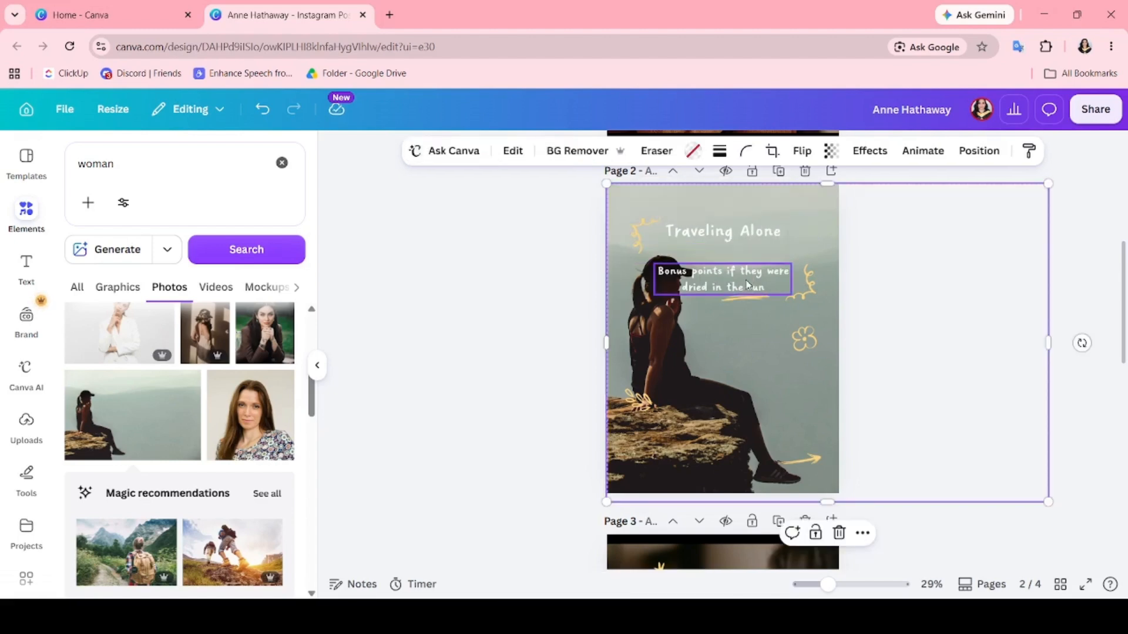
Step: Replace the smaller text under page 2's heading with "Bonus points if your friends come with you!"
double_click(723, 279)
text(Bon)
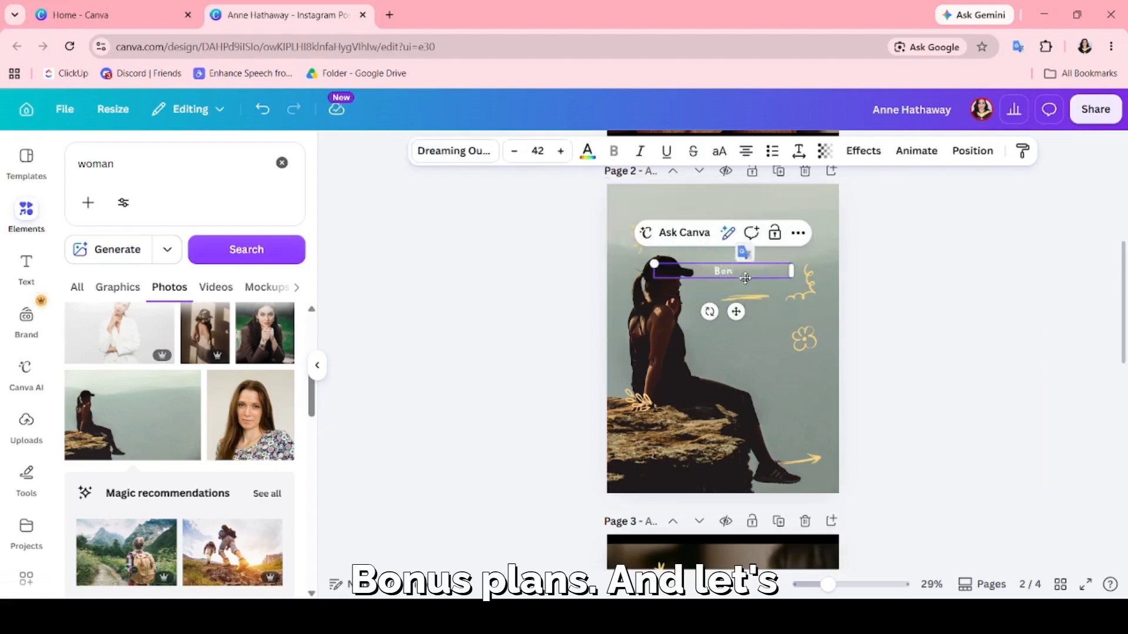
text(us points if your frien)
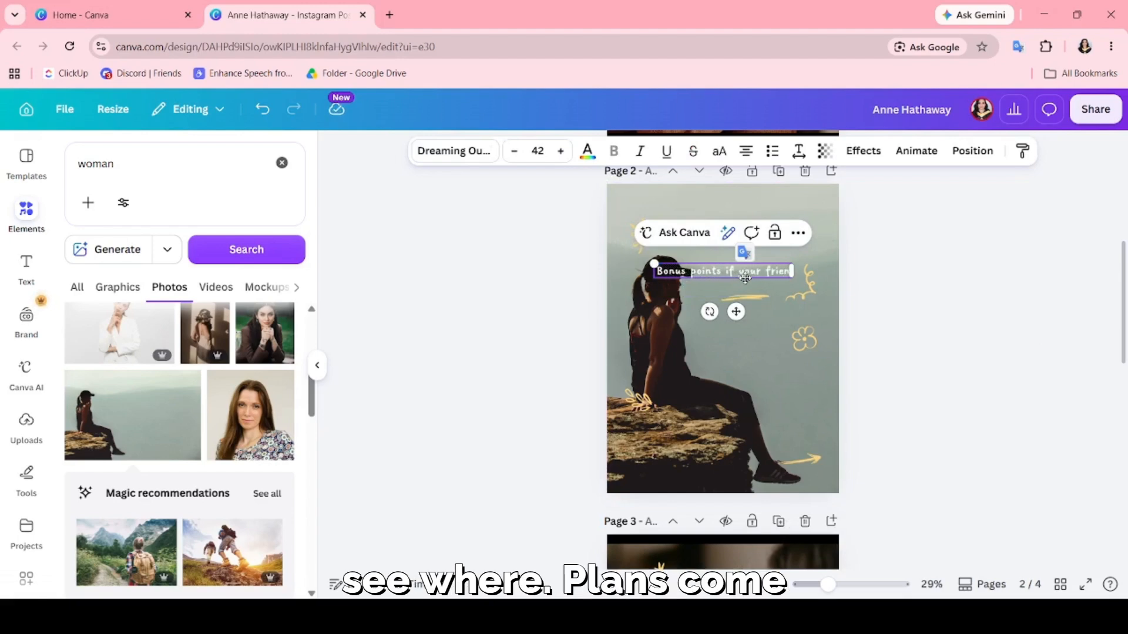
text(ds come w)
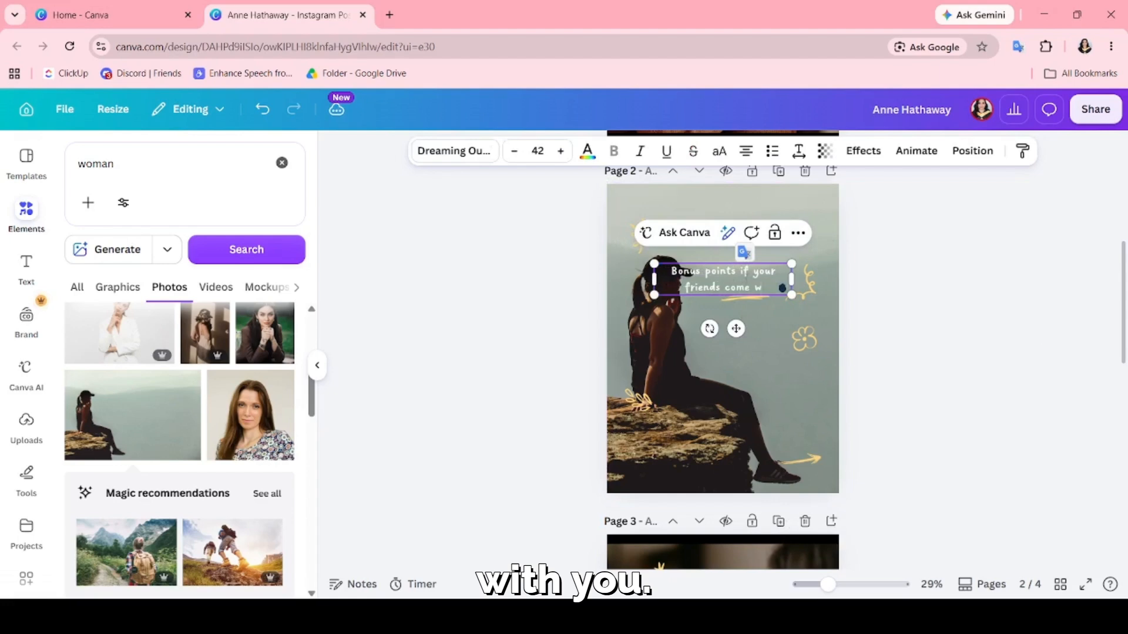
text(ith you)
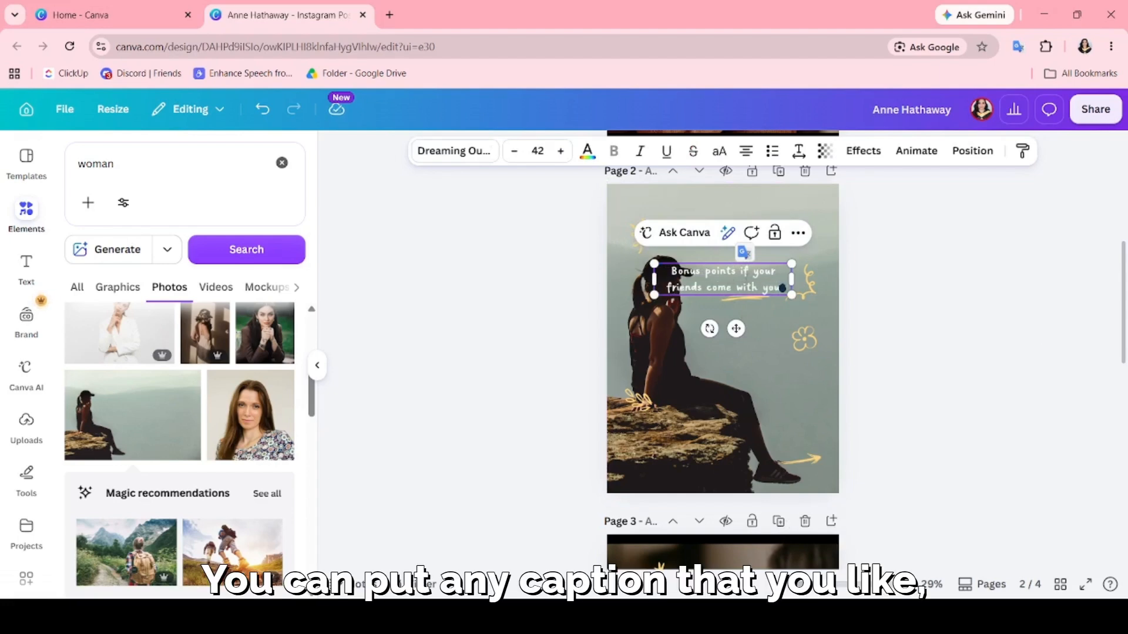
text(!)
click(969, 424)
Step: Select page 3's background photo and search the stock photos for "tea"
scroll(914, 476, down, 3)
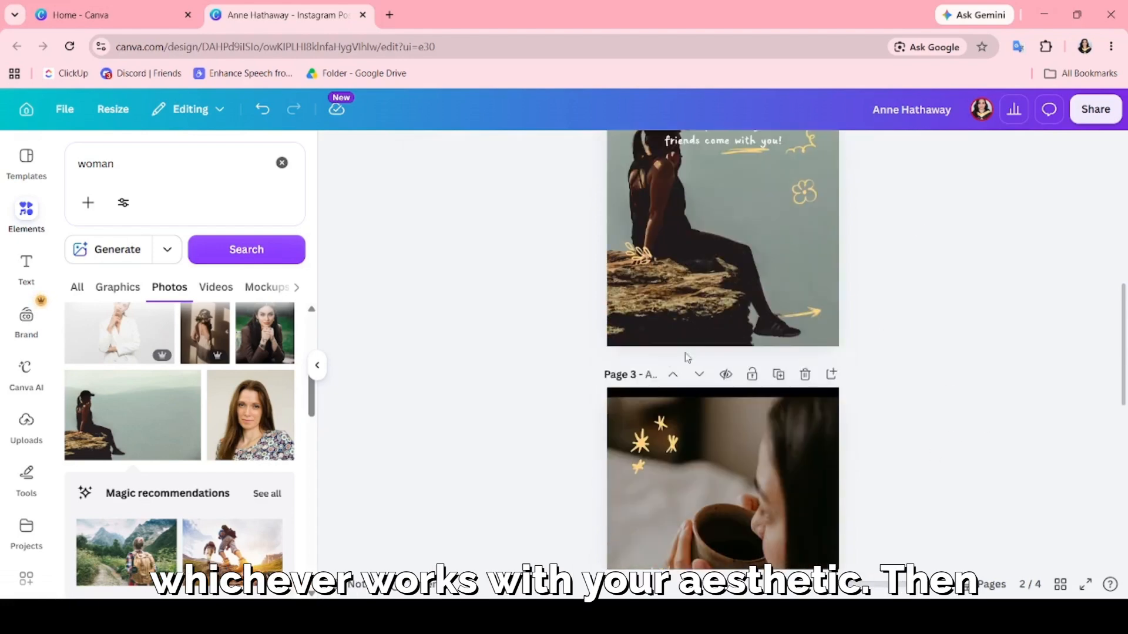
scroll(912, 137, down, 3)
click(773, 354)
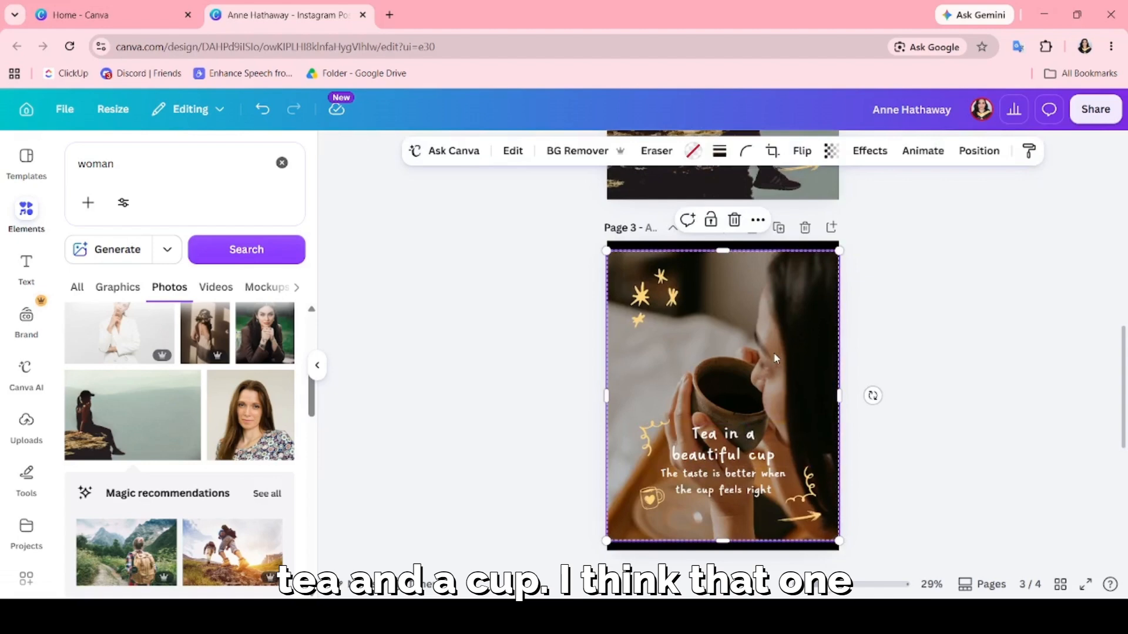
scroll(217, 434, down, 4)
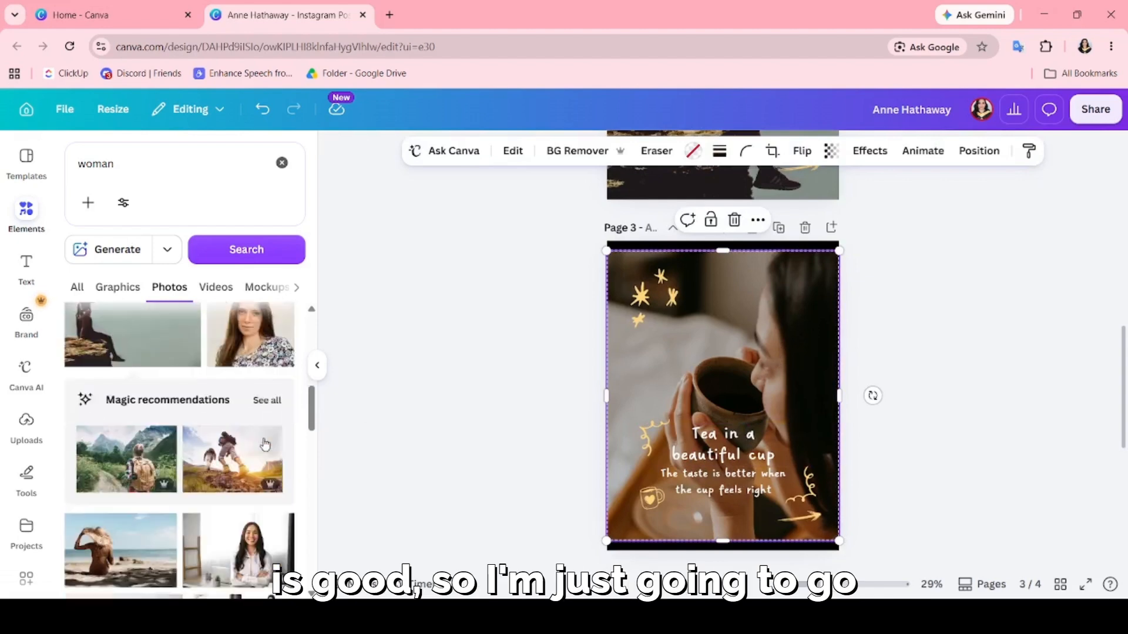
double_click(138, 159)
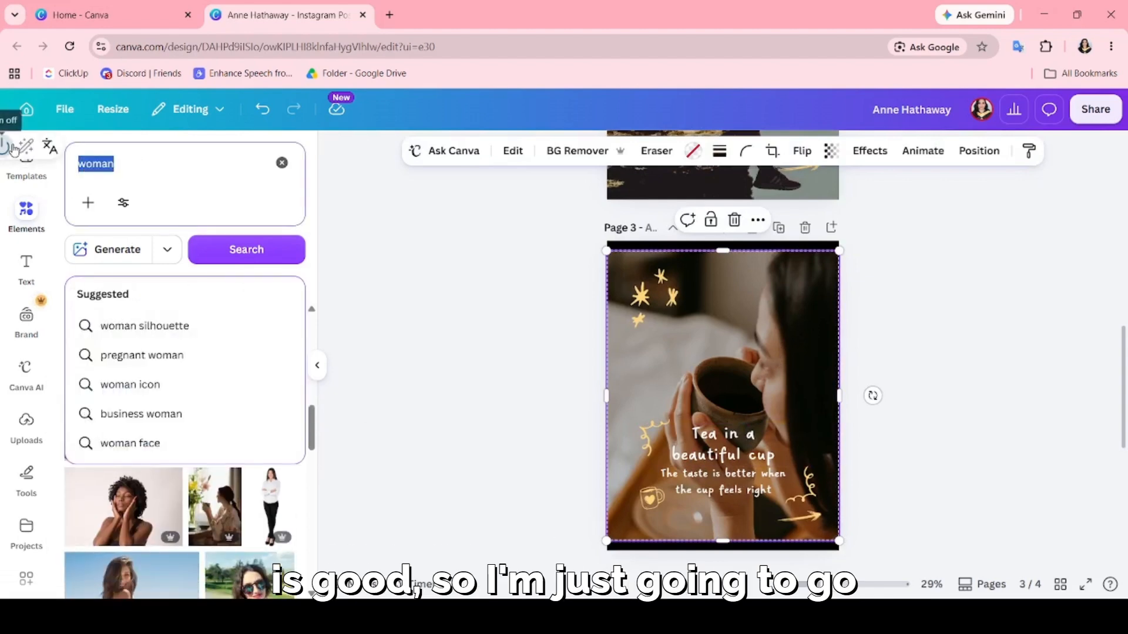
text(tea)
key(Return)
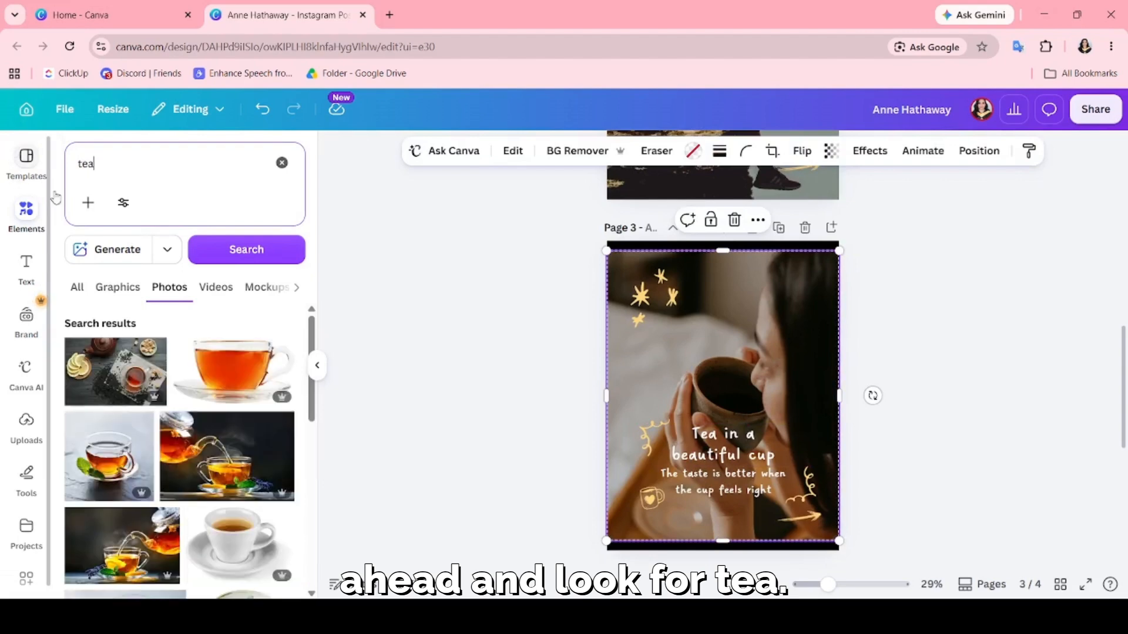
Step: Replace page 3's background photo with the stock photo of glass tea cups surrounded by flowers and herbs
scroll(255, 522, down, 6)
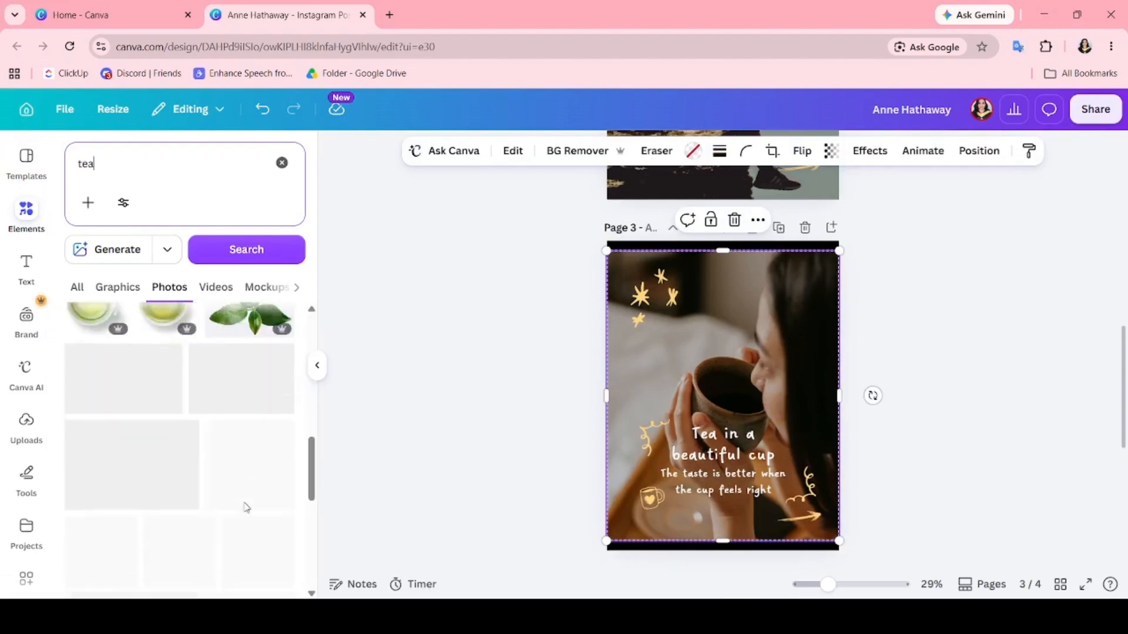
scroll(223, 490, down, 3)
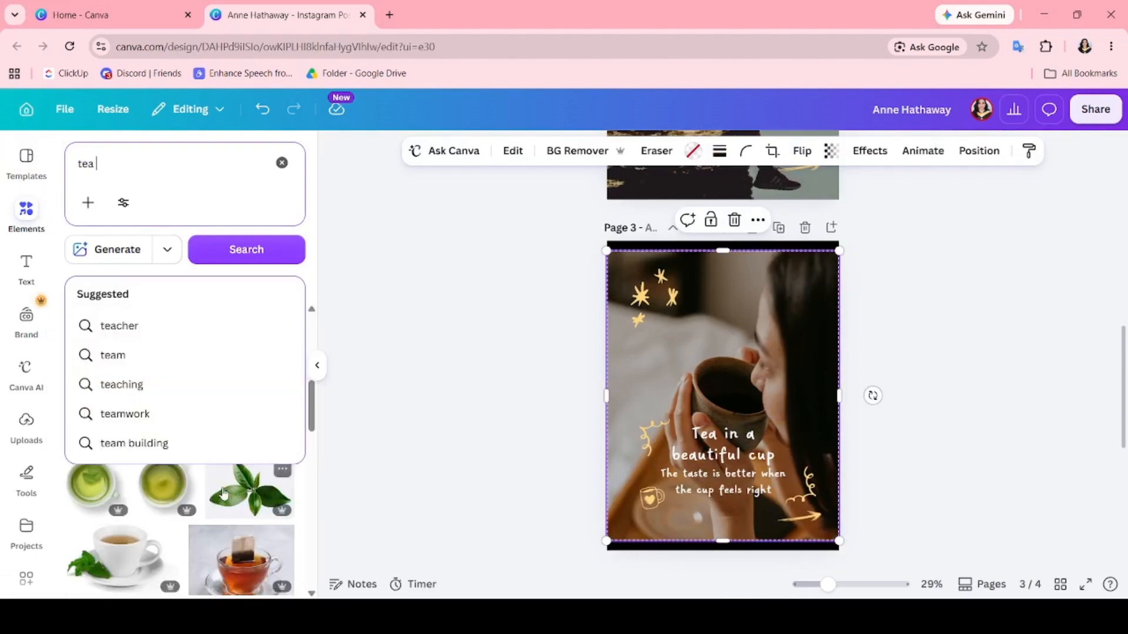
scroll(214, 523, down, 3)
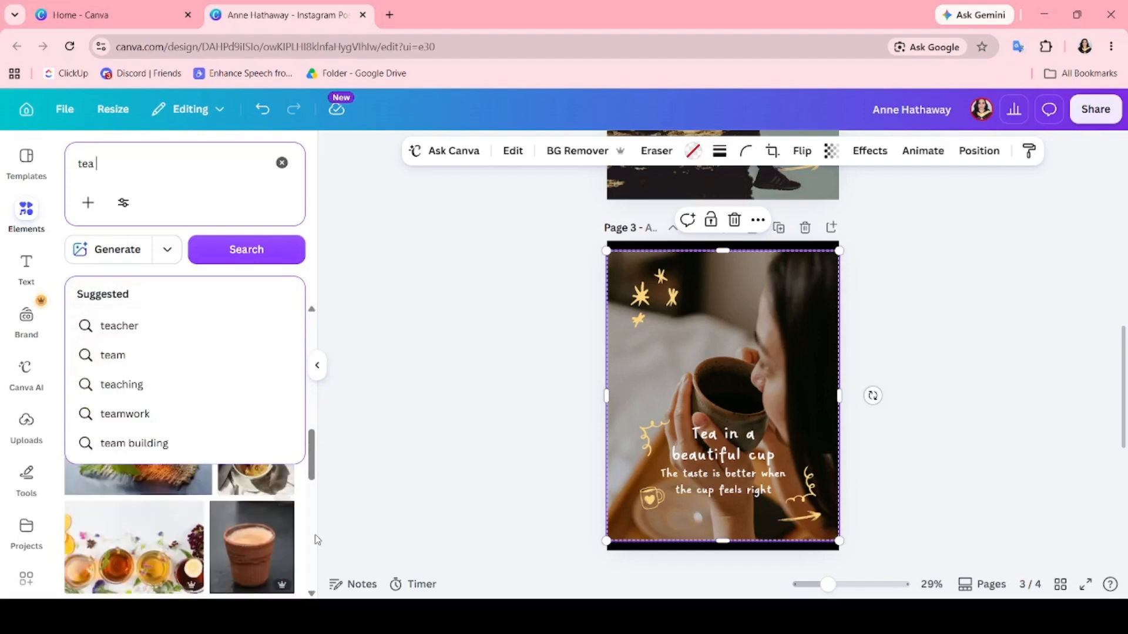
scroll(263, 549, down, 2)
scroll(176, 523, up, 2)
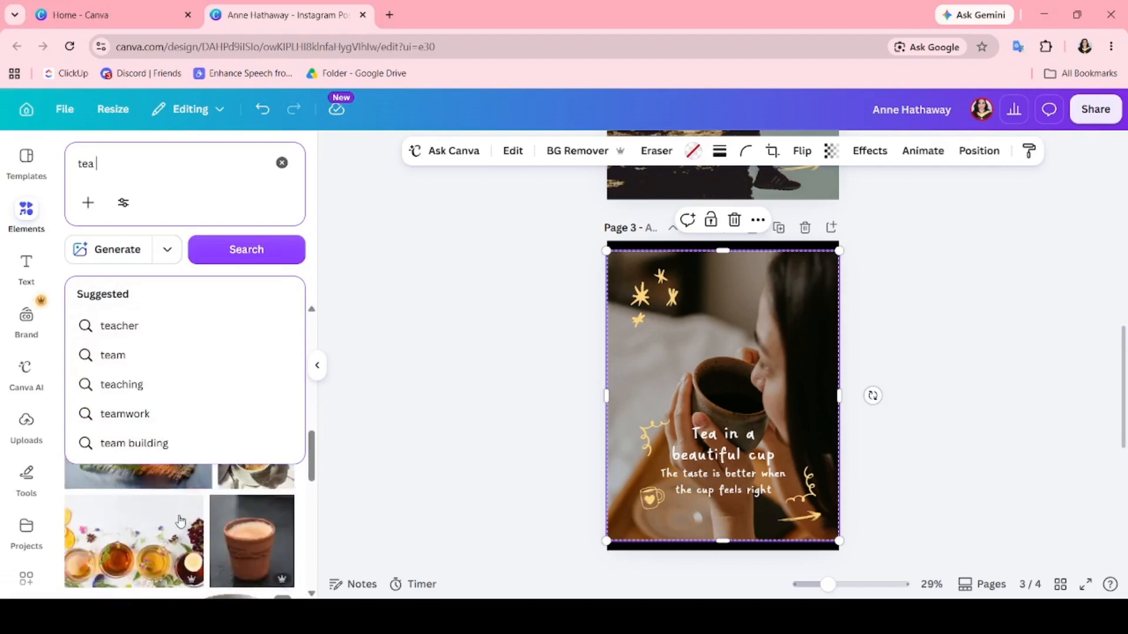
click(154, 521)
click(154, 521)
drag(768, 386, 773, 319)
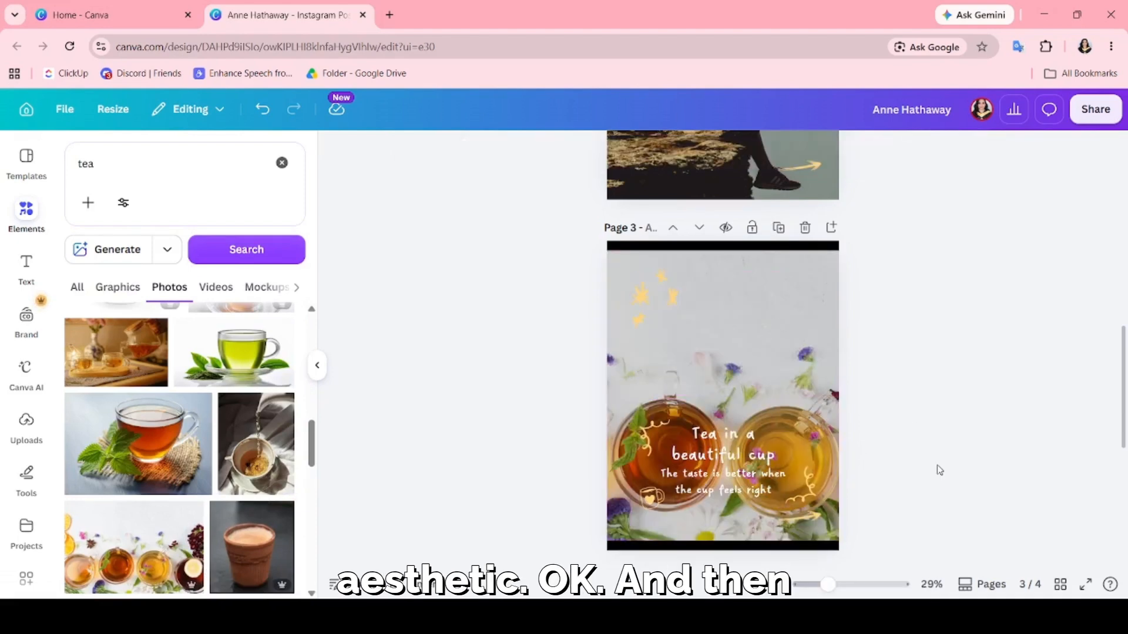
scroll(937, 470, down, 5)
click(815, 505)
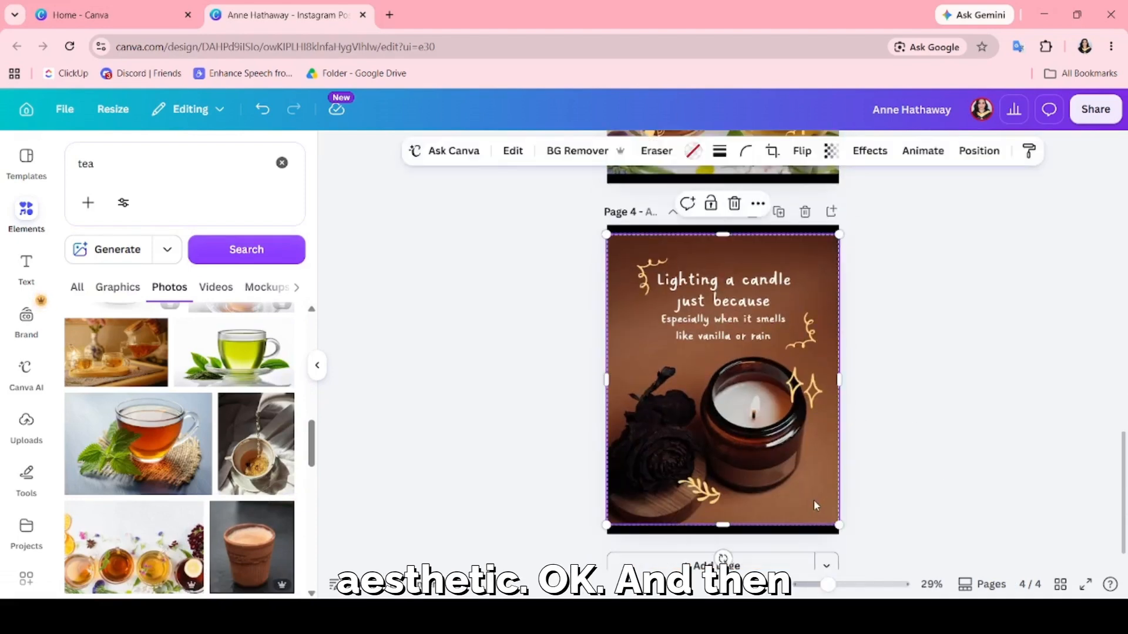
click(85, 164)
text(can)
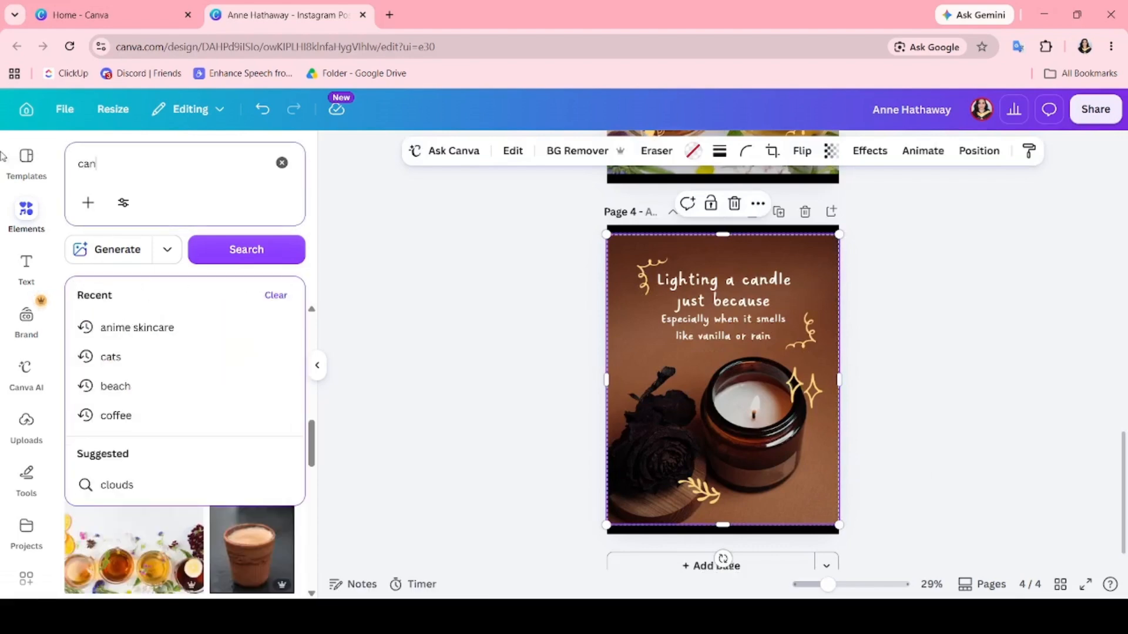
text(d)
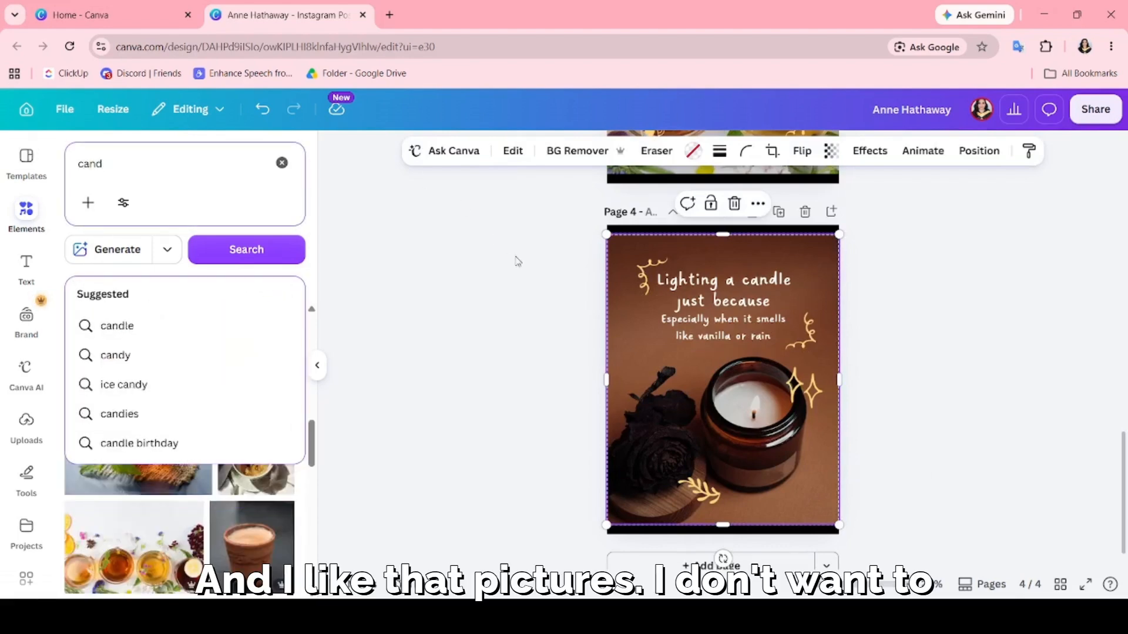
scroll(723, 529, down, 1)
click(891, 486)
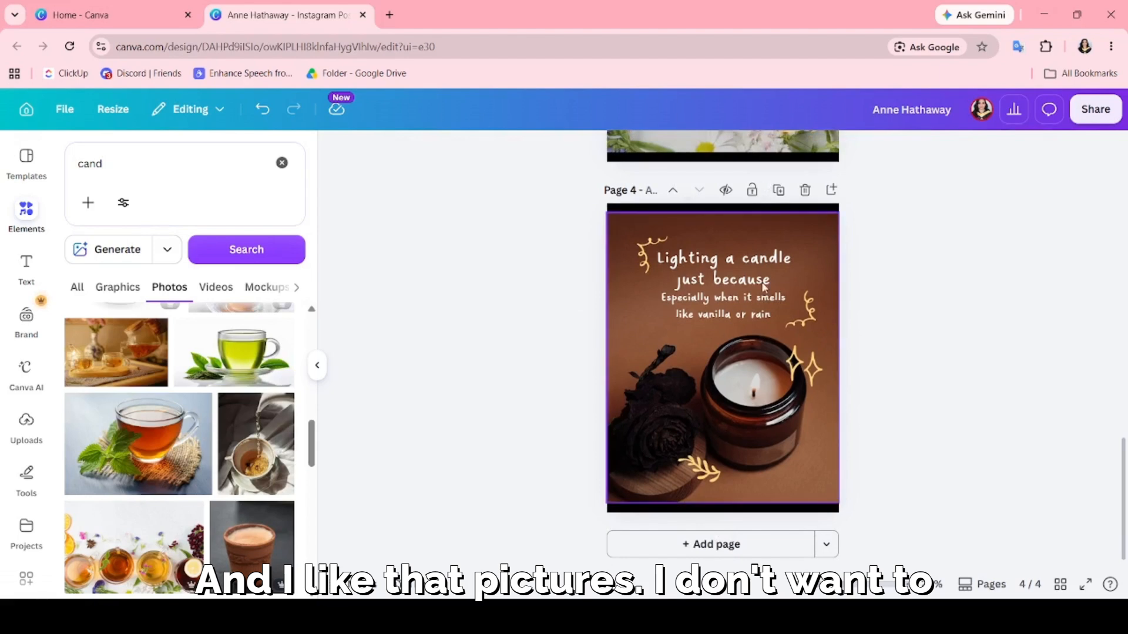
Step: Collapse the photo browser and go back up through the edited pages to review the carousel
click(317, 365)
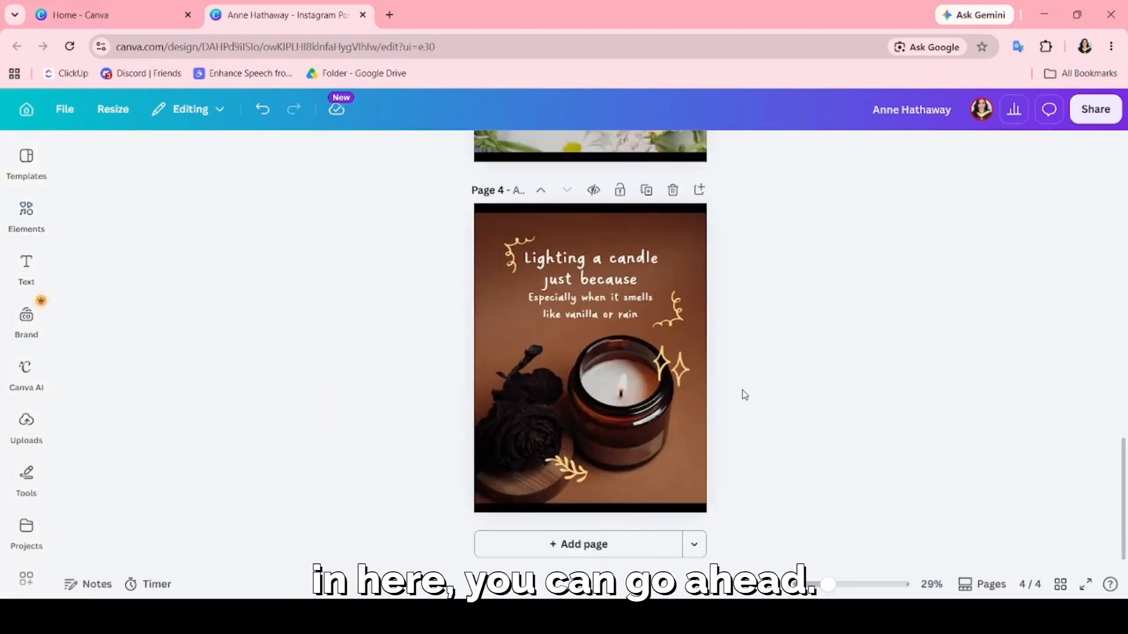
scroll(745, 395, up, 12)
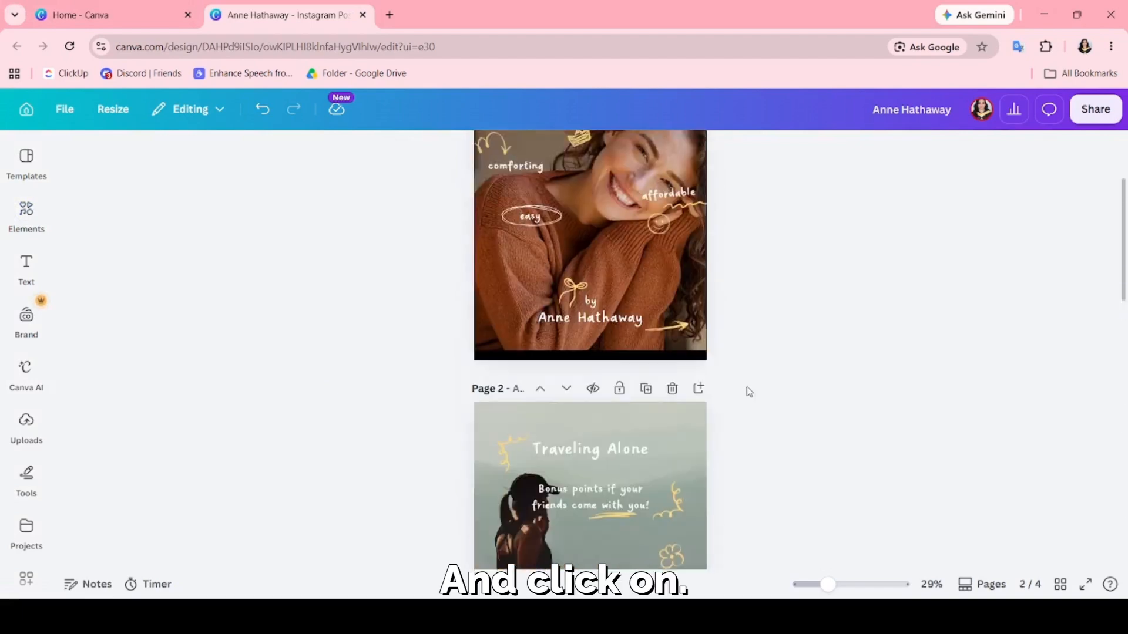
Step: Open the Apps library and look through its Canva features, such as image upscaling and Bulk create, and the AI generation apps
scroll(749, 392, up, 3)
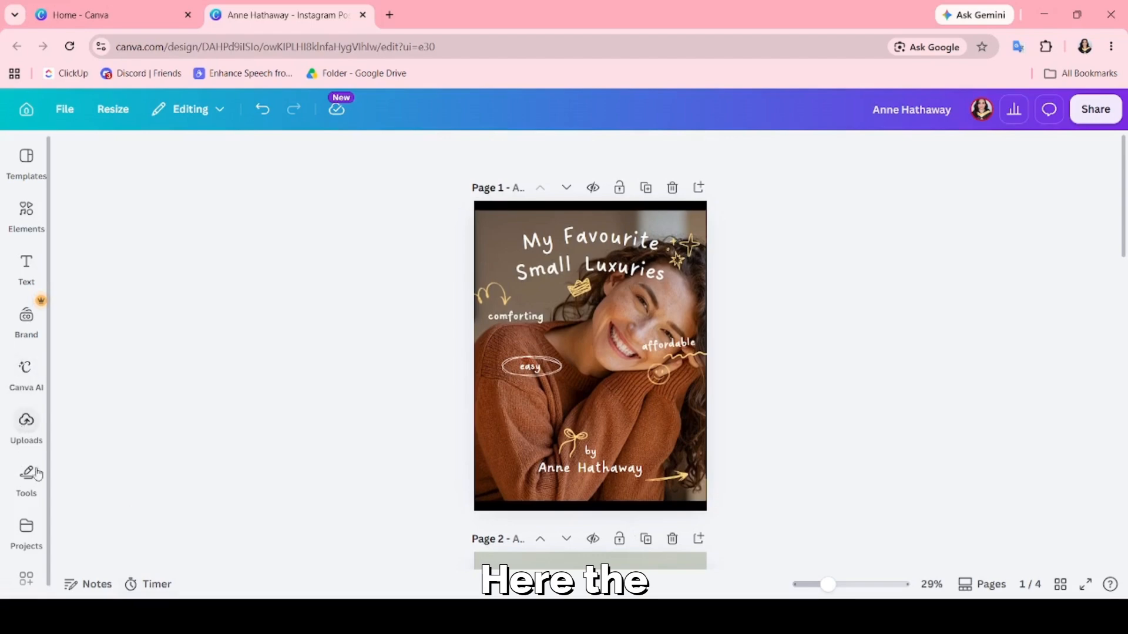
scroll(29, 528, down, 1)
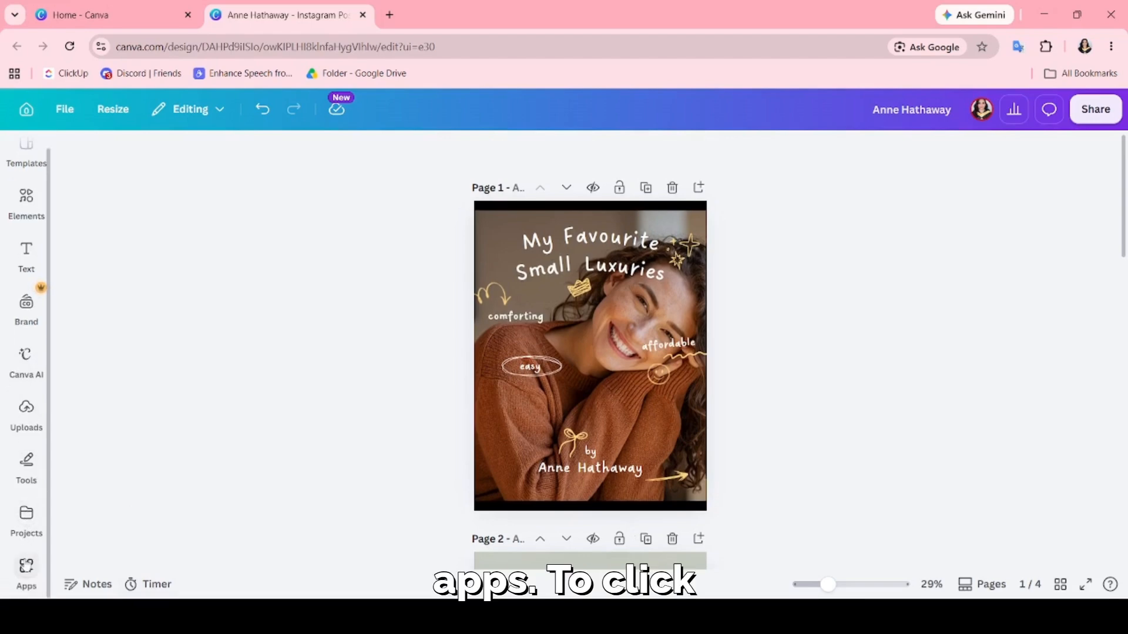
click(26, 569)
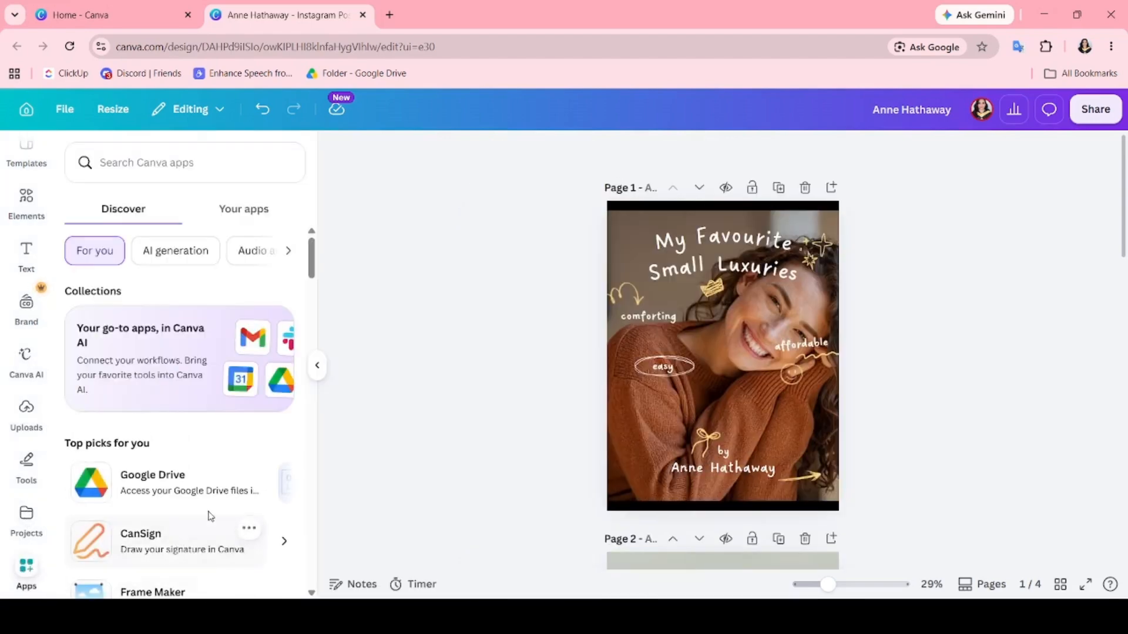
scroll(210, 516, down, 9)
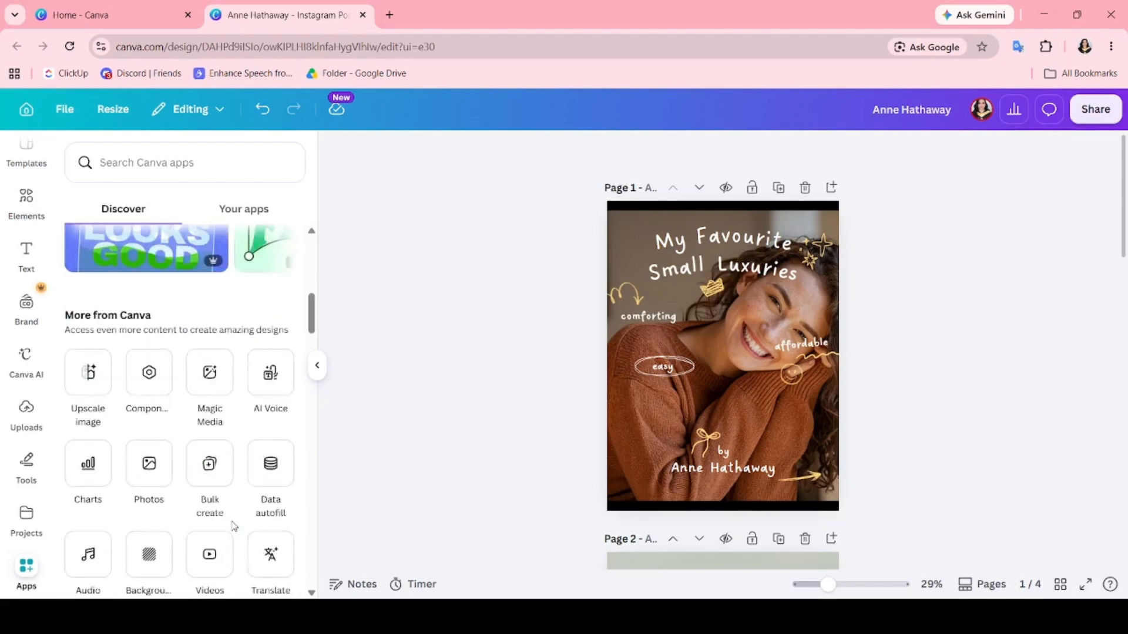
scroll(233, 525, down, 2)
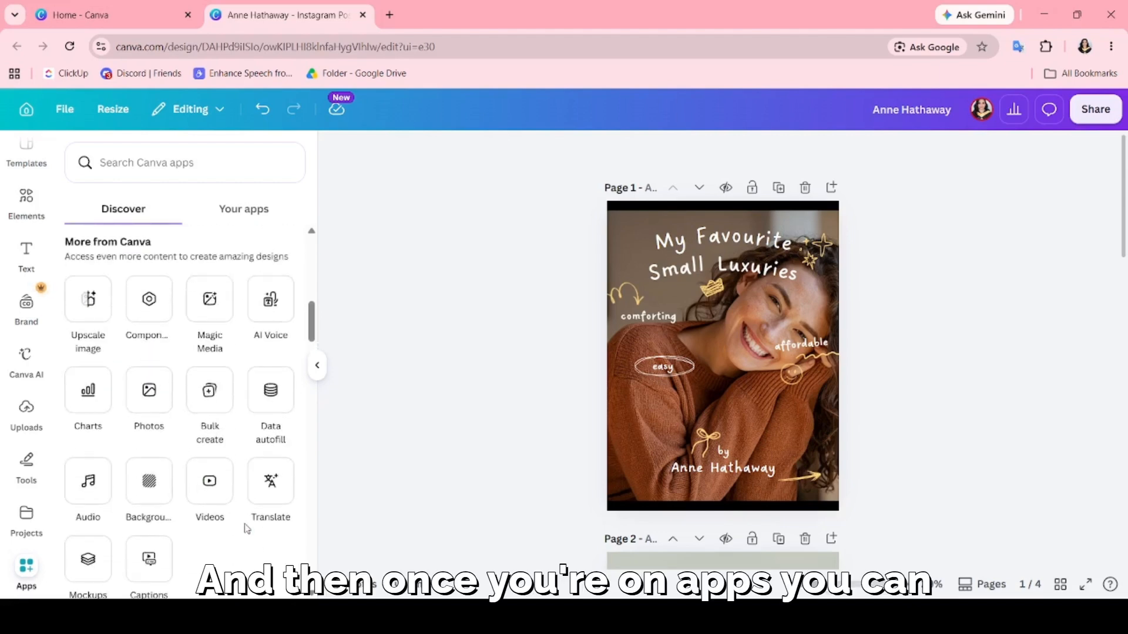
scroll(244, 528, down, 2)
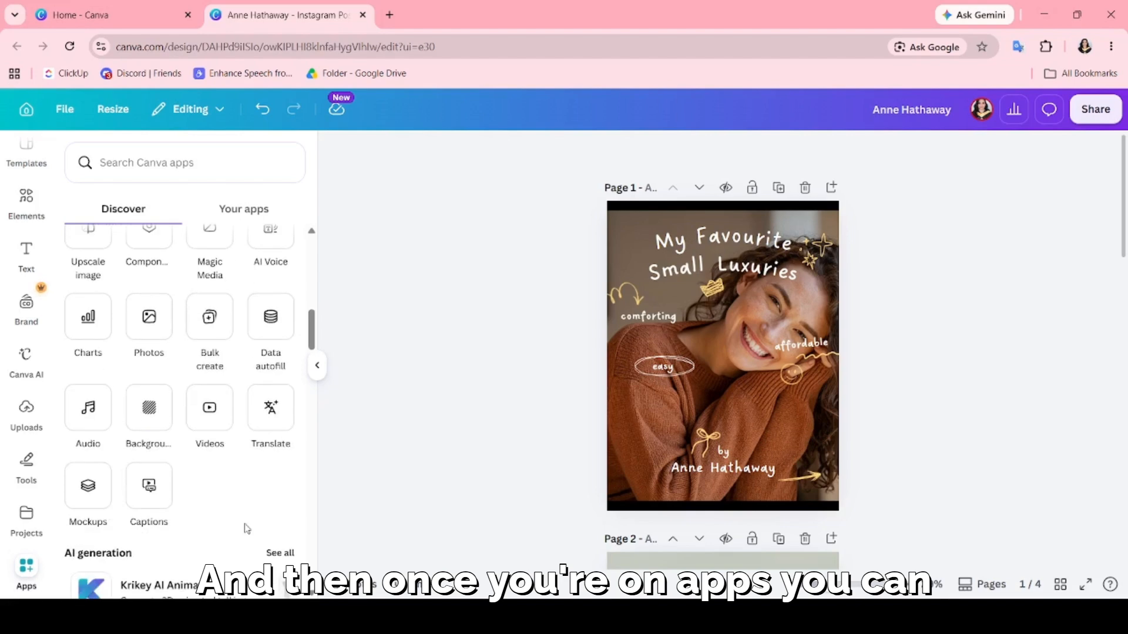
scroll(159, 464, up, 4)
scroll(153, 440, down, 1)
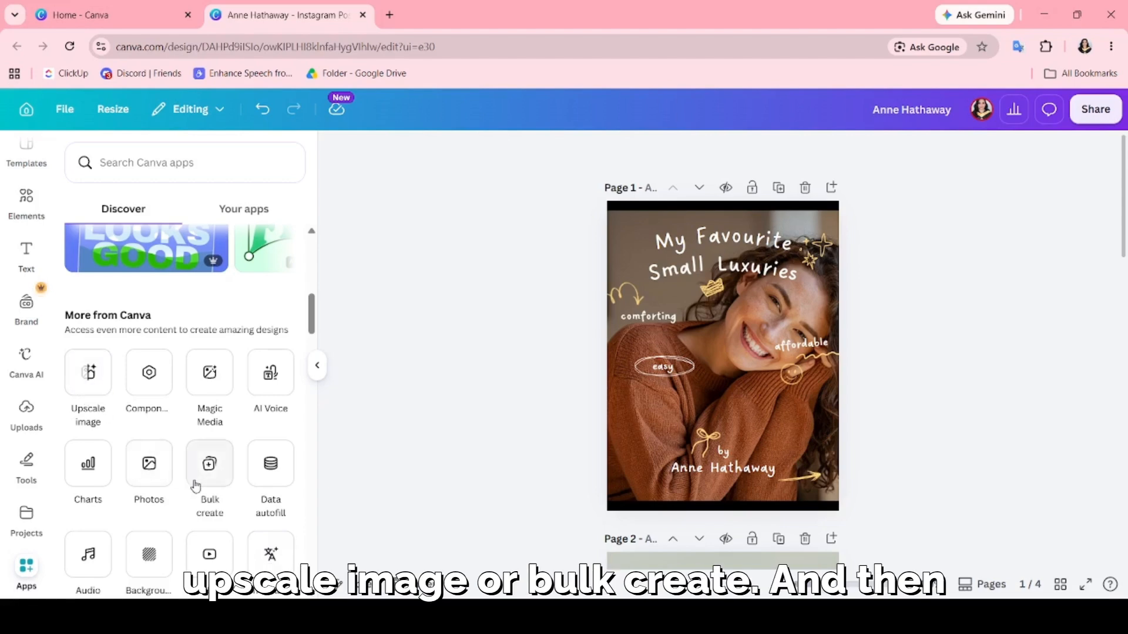
scroll(215, 480, down, 5)
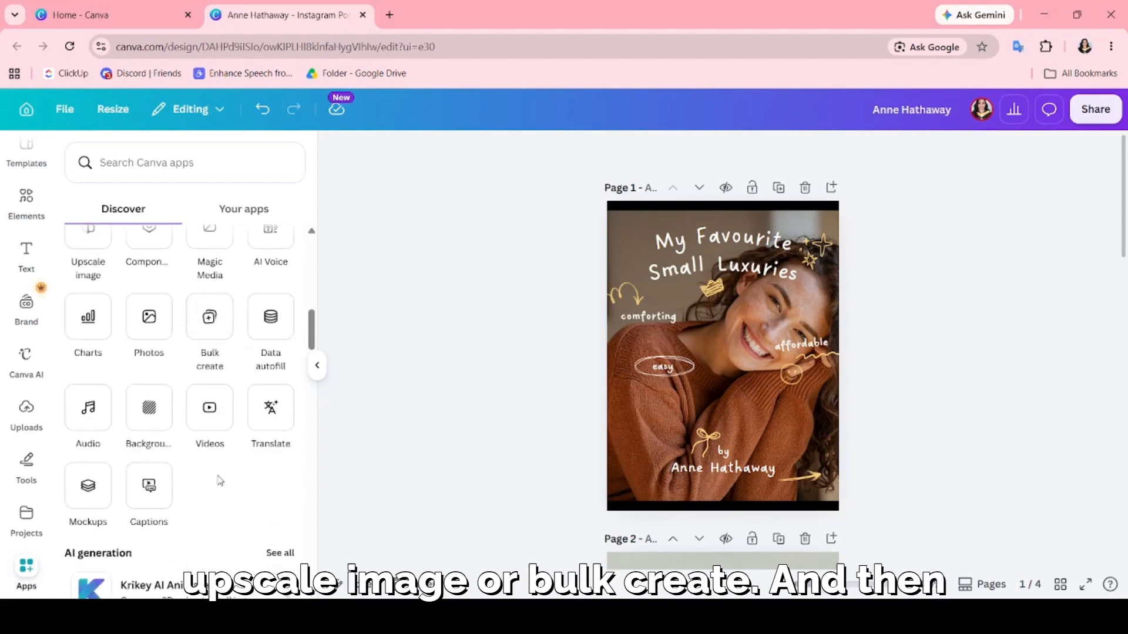
scroll(222, 480, down, 3)
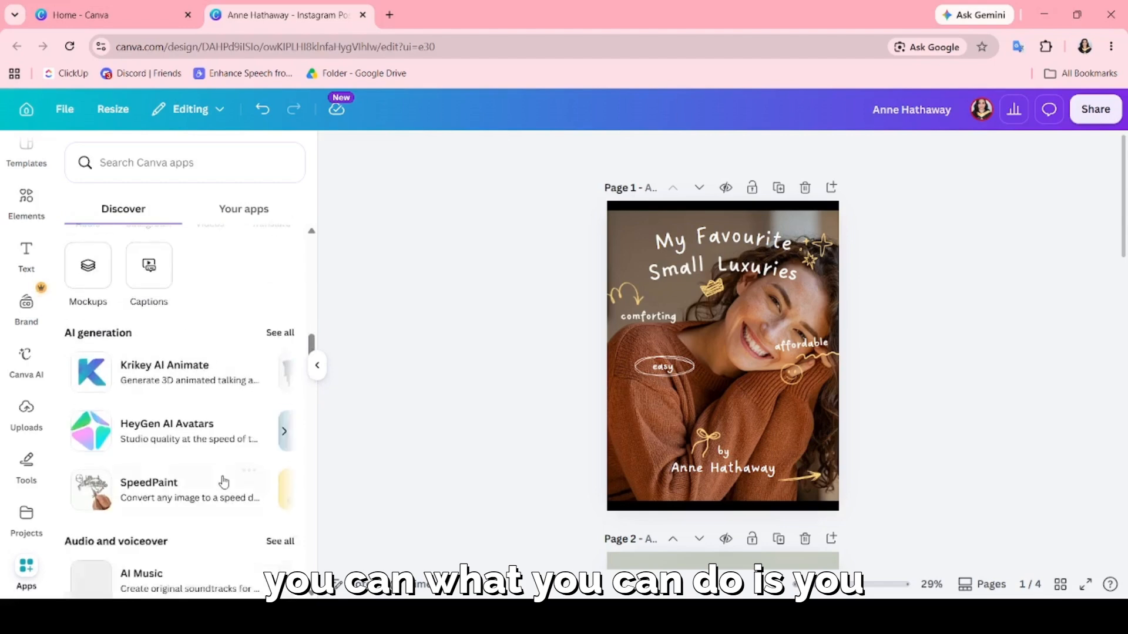
scroll(204, 398, up, 5)
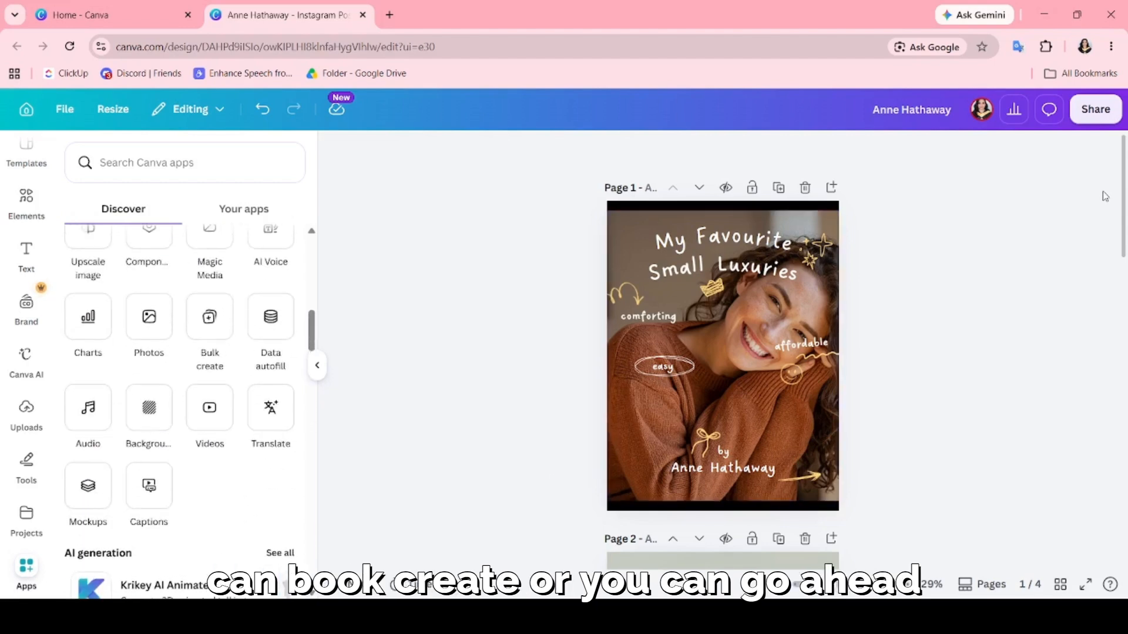
Step: View the carousel's download settings for file type, size and pages, and close them along with the apps browser
click(1090, 110)
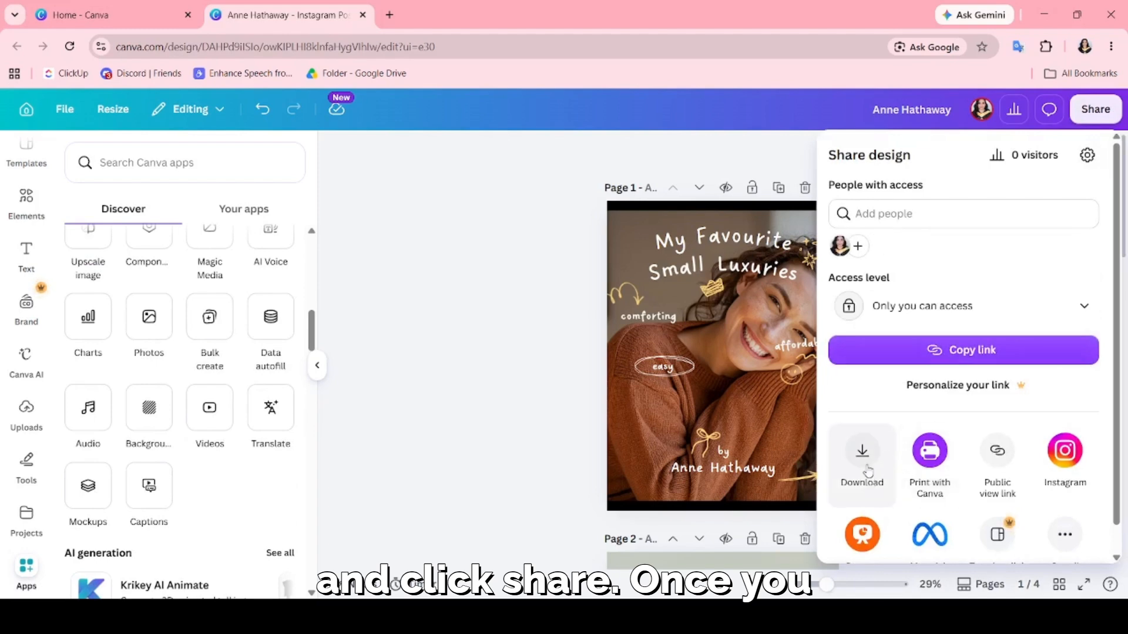
click(868, 470)
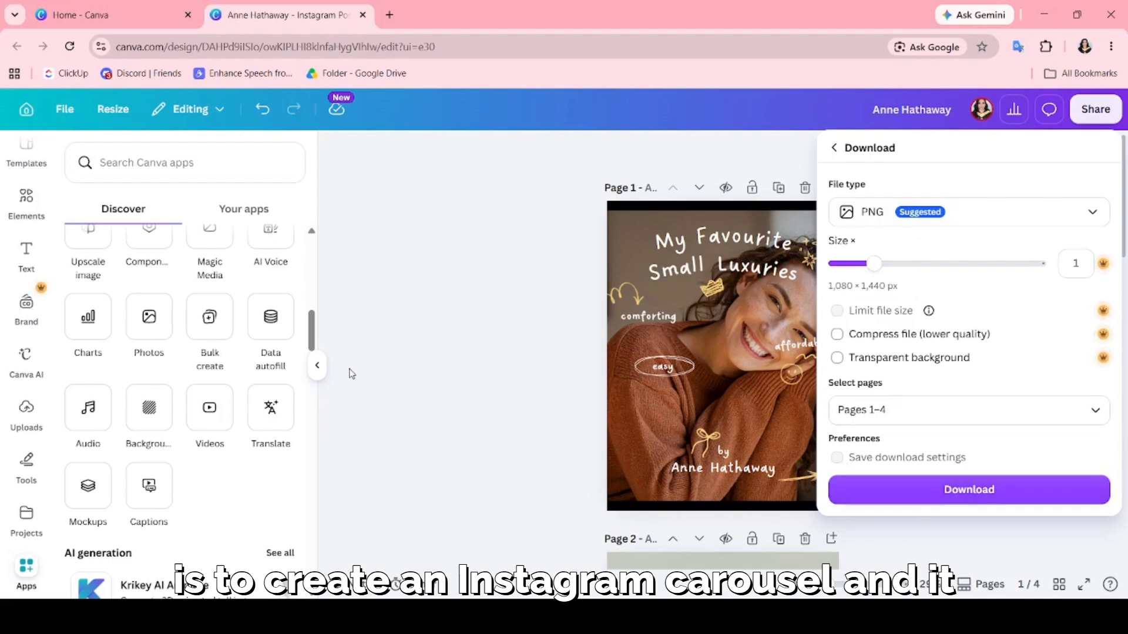
click(319, 366)
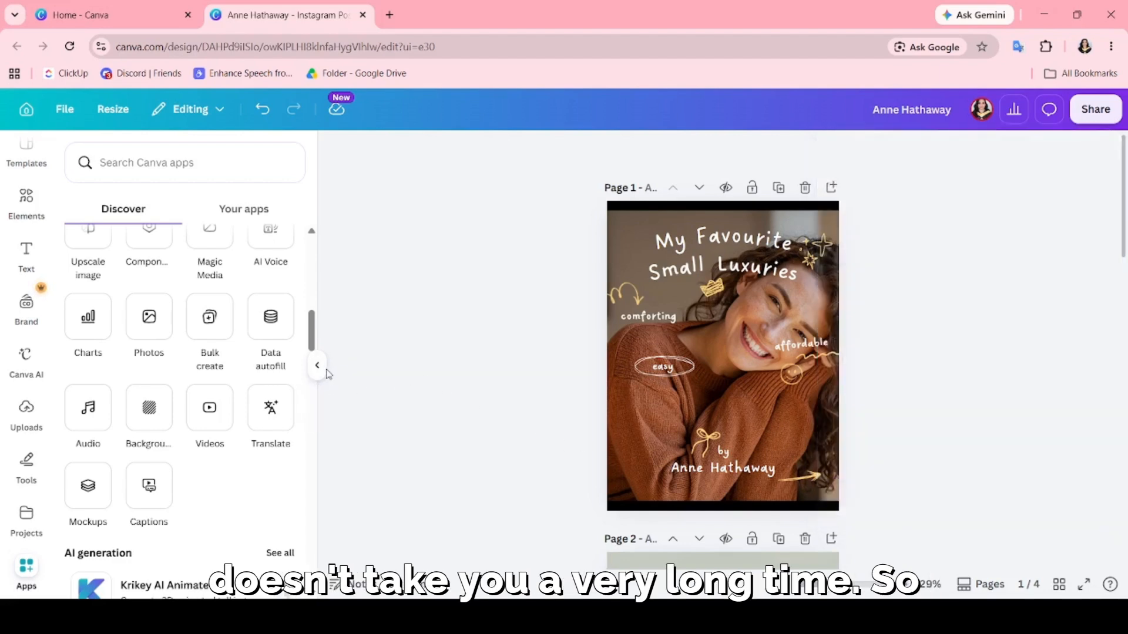
click(320, 366)
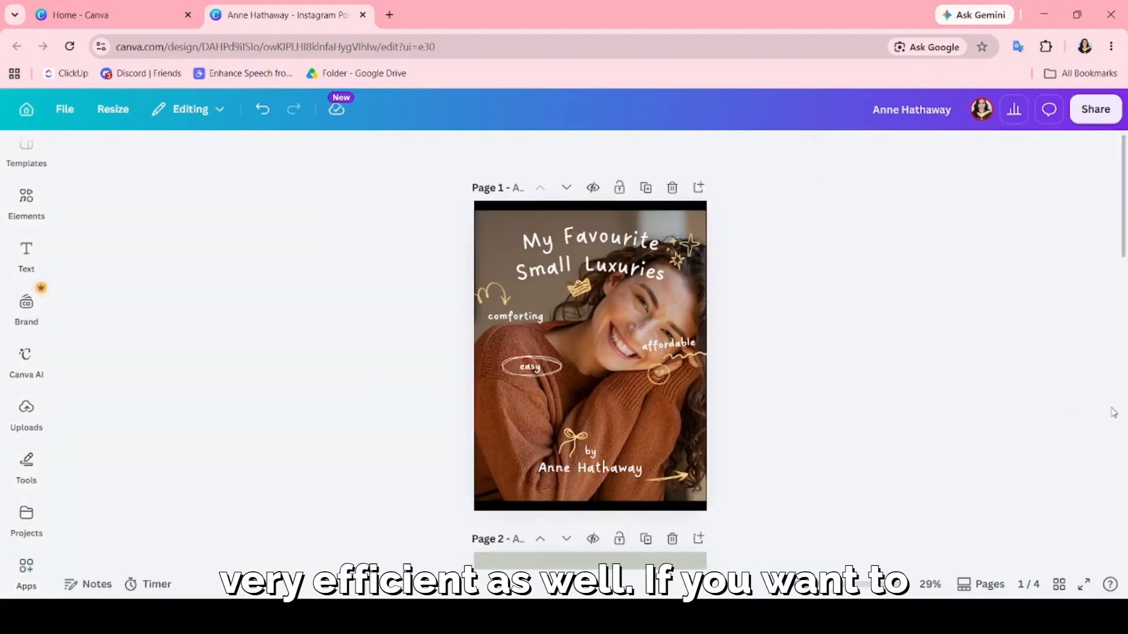